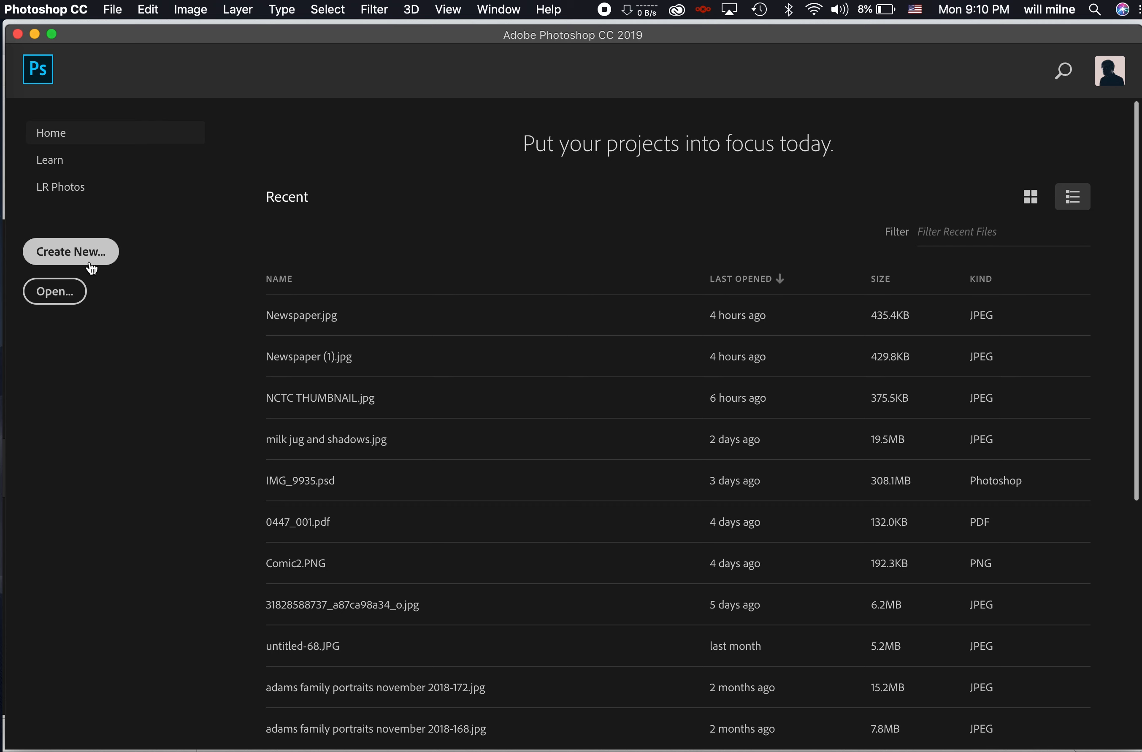
# - Through File > Open, pick Rowan Newborn Photos (10 of 14).jpg in the NCTC Example Folder
pyautogui.click(73, 293)
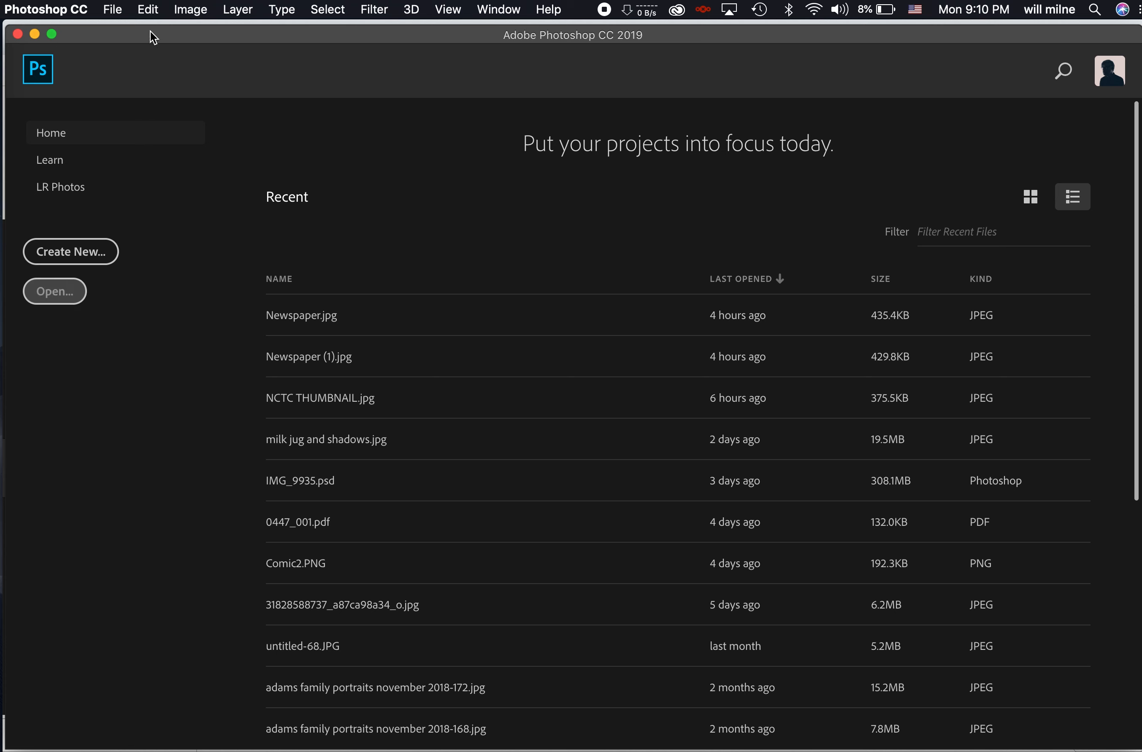
pyautogui.click(119, 8)
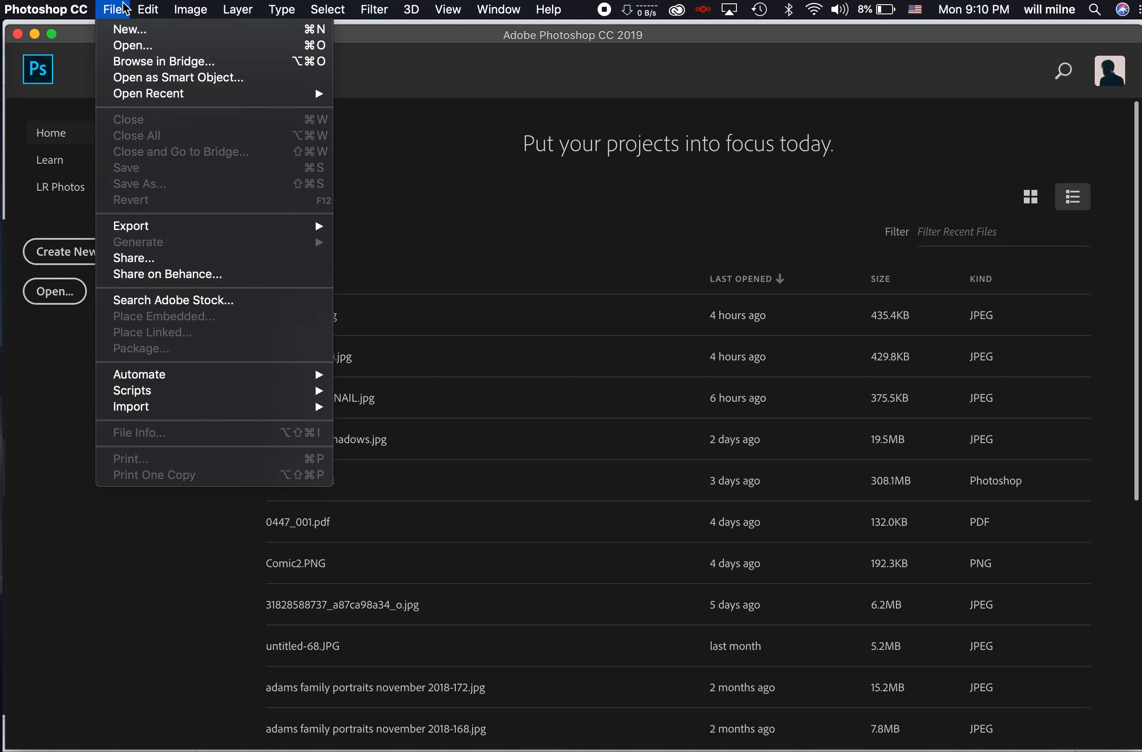
pyautogui.click(142, 46)
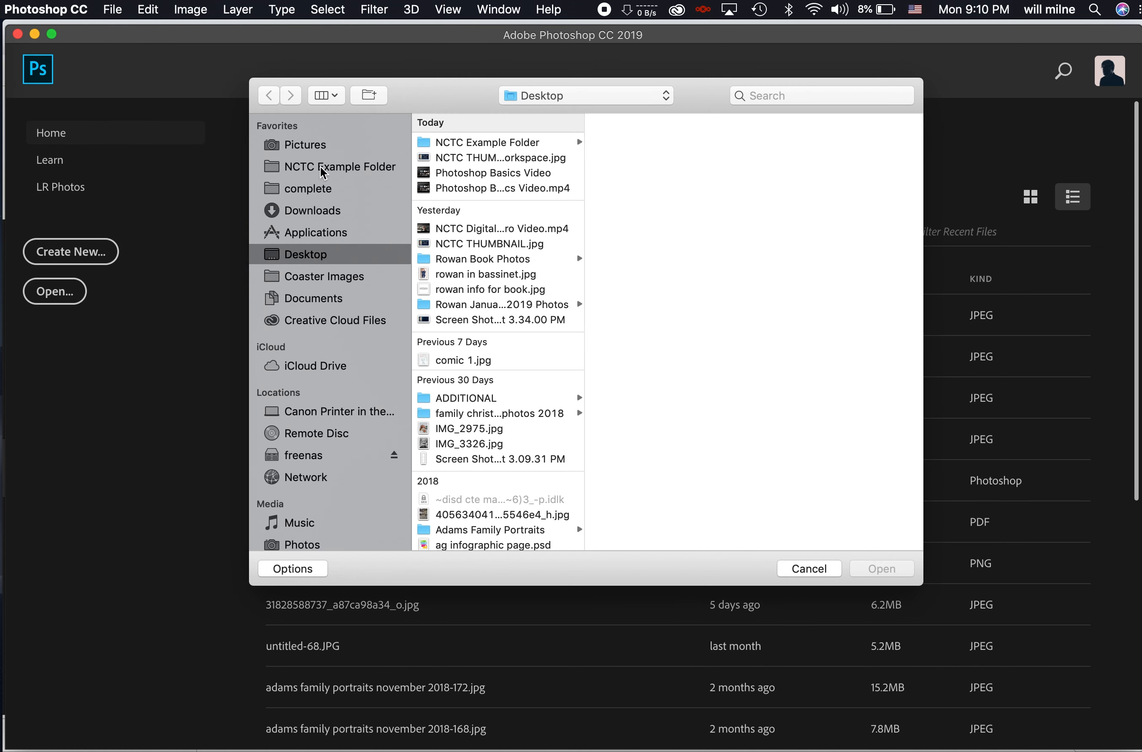
pyautogui.click(321, 167)
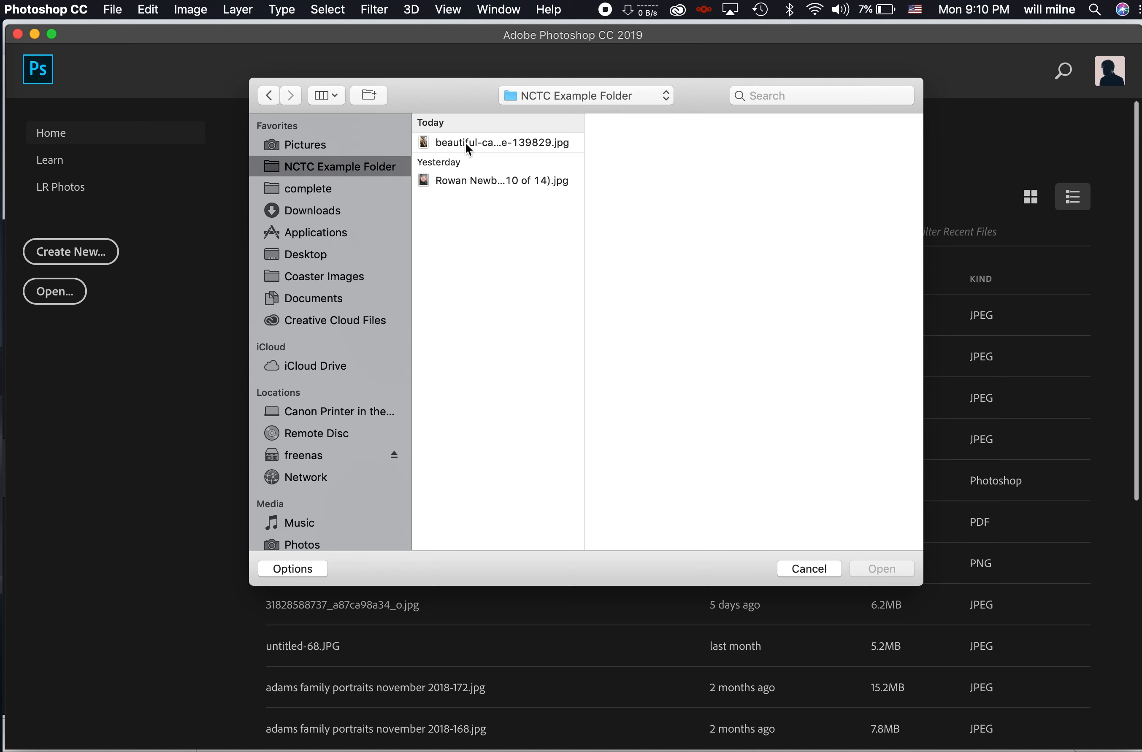
pyautogui.click(462, 181)
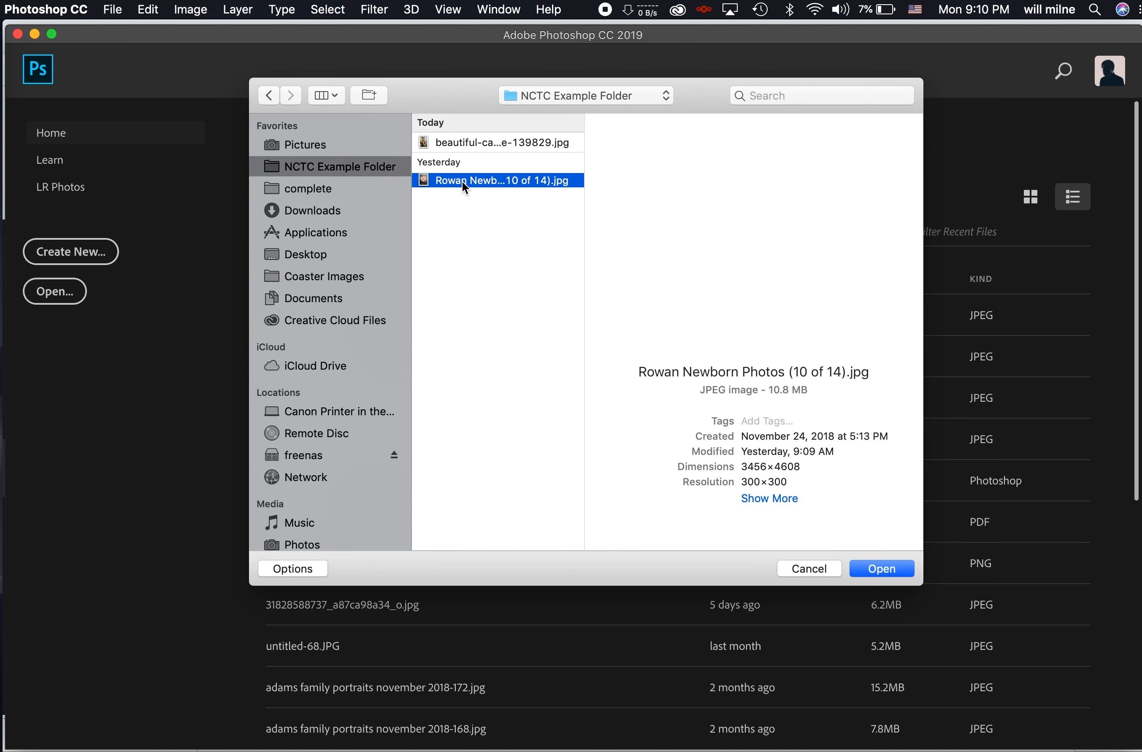
pyautogui.click(886, 568)
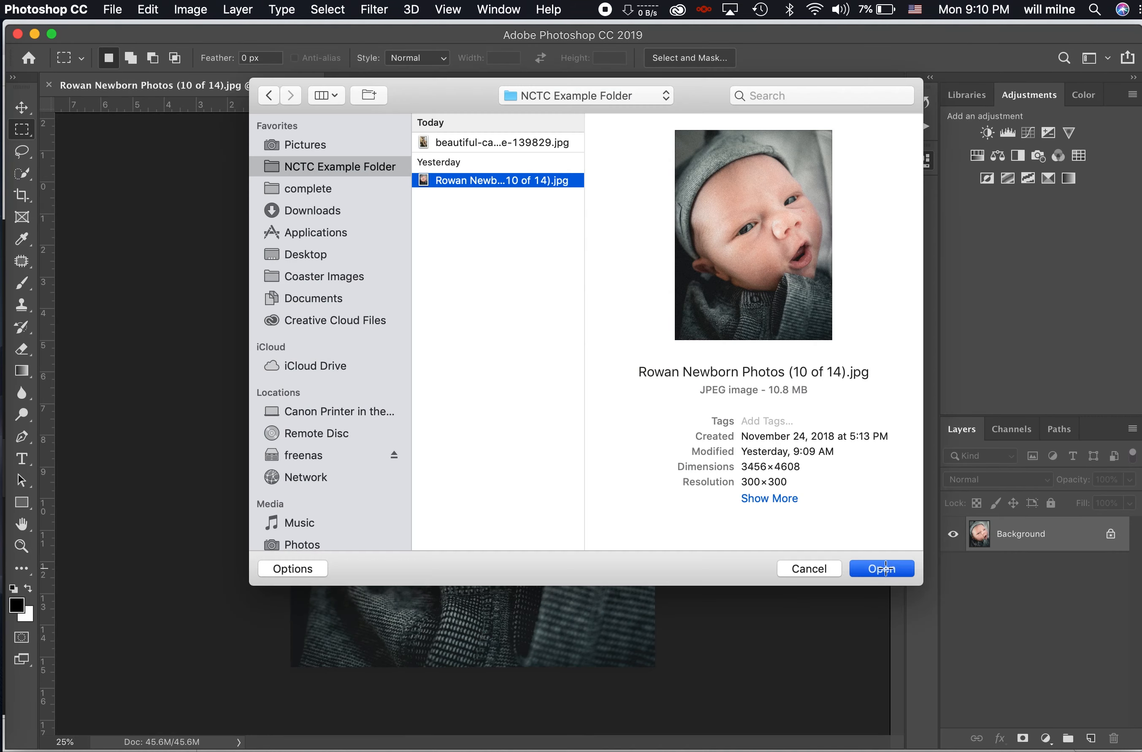
# - Finish opening the newborn photo and collapse the Properties panel
pyautogui.click(886, 569)
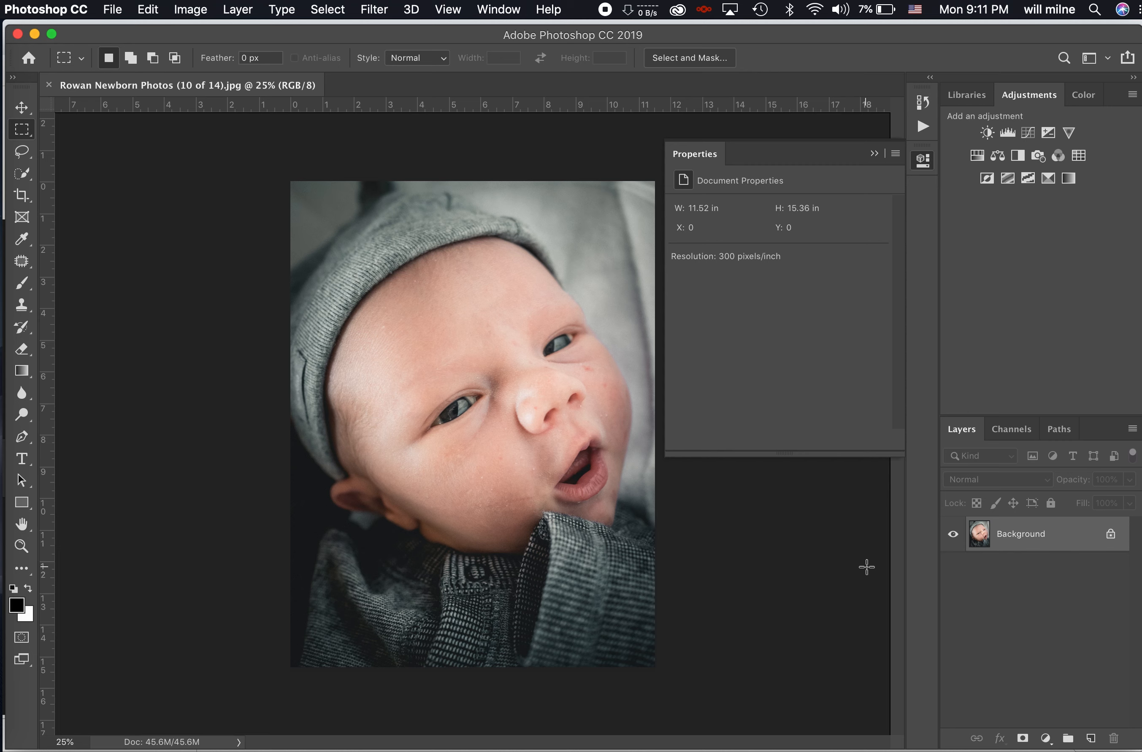
pyautogui.click(874, 154)
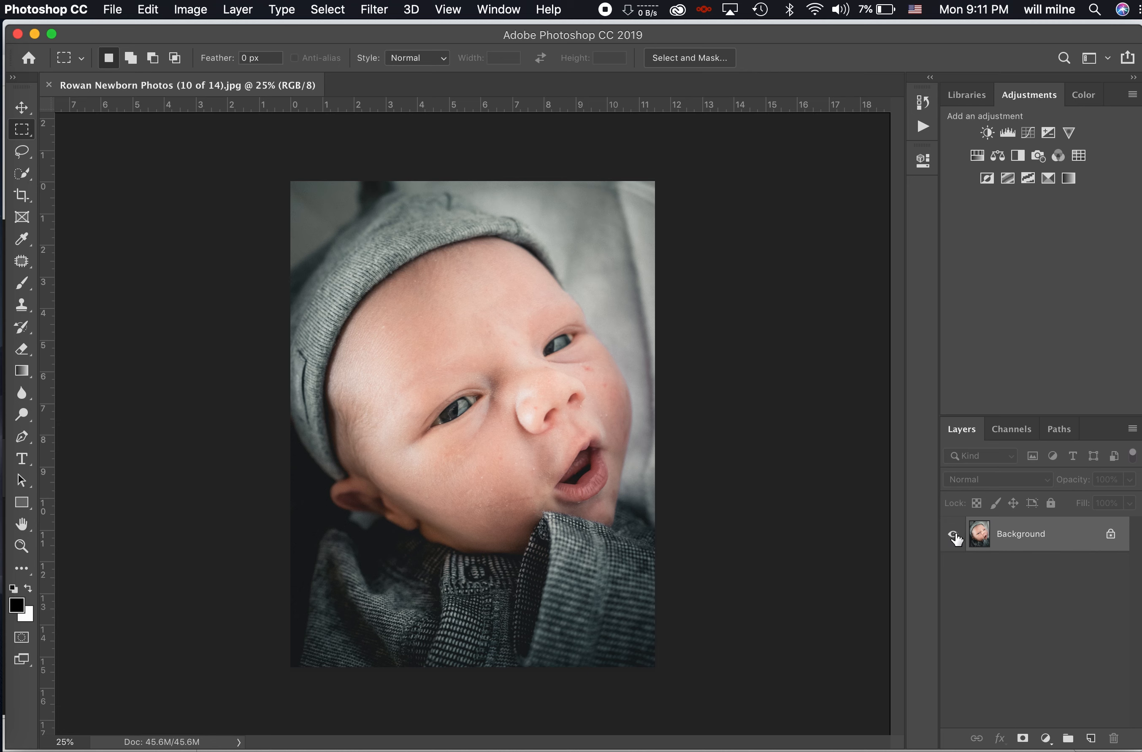
# - Unlock the Background into Layer 0, toggling its visibility off and back on
pyautogui.click(1112, 535)
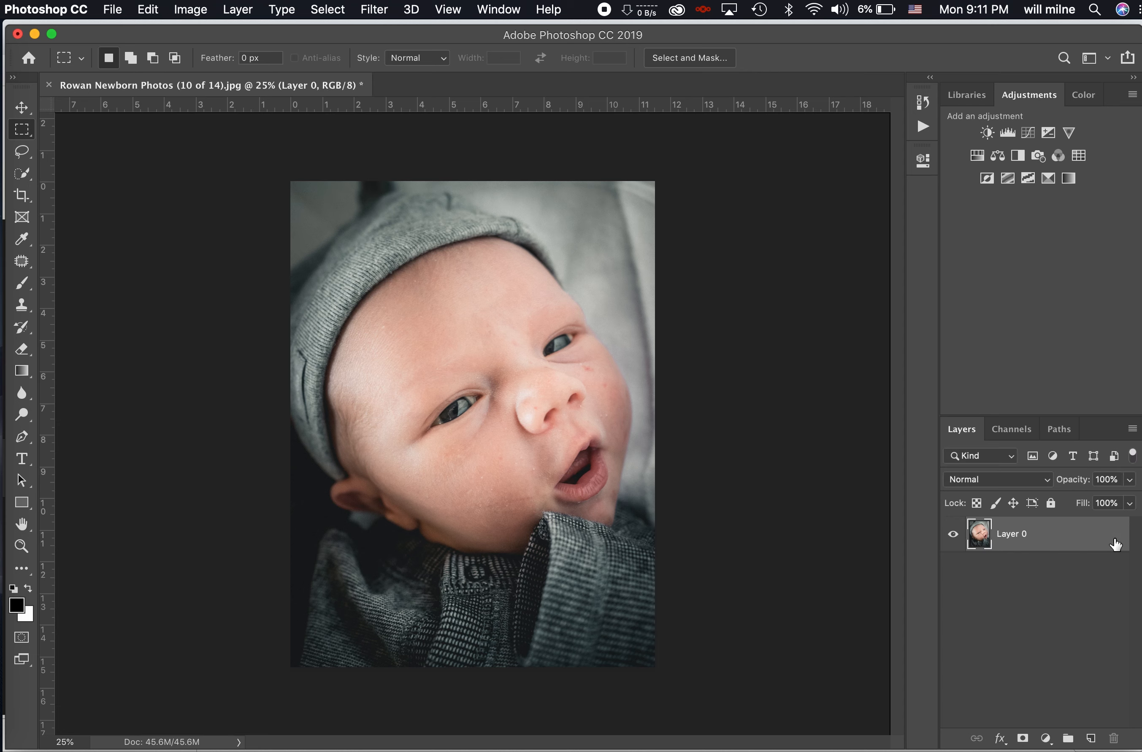
pyautogui.click(953, 534)
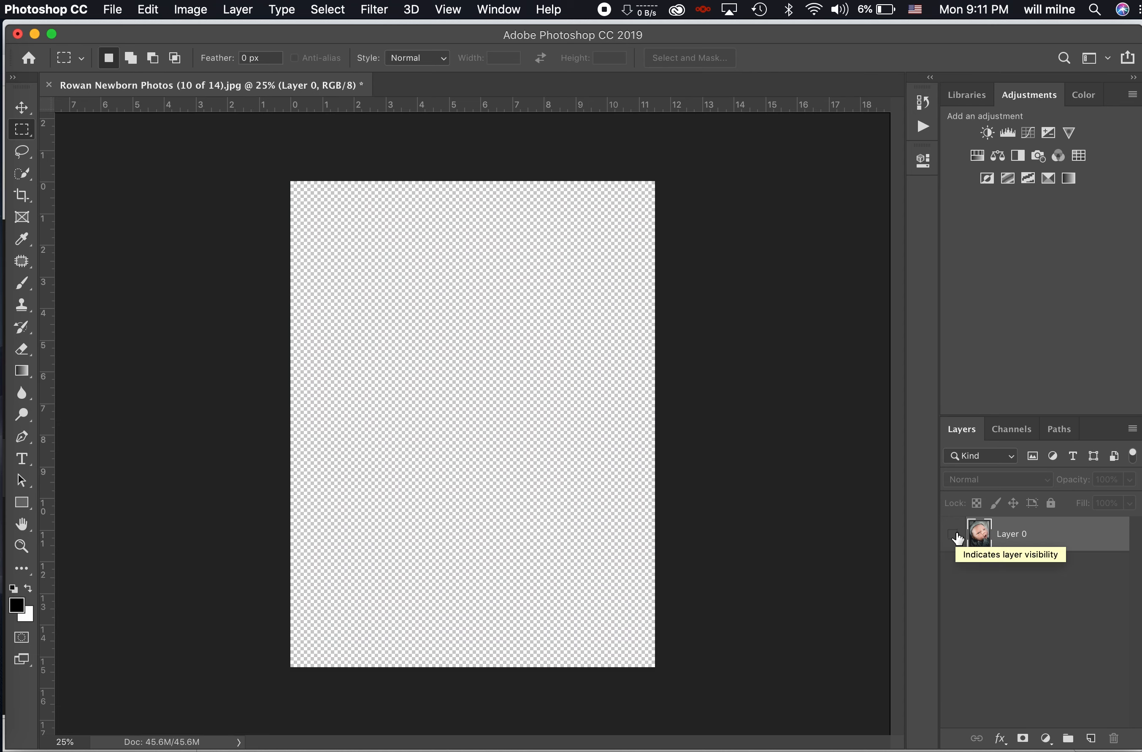
pyautogui.click(956, 536)
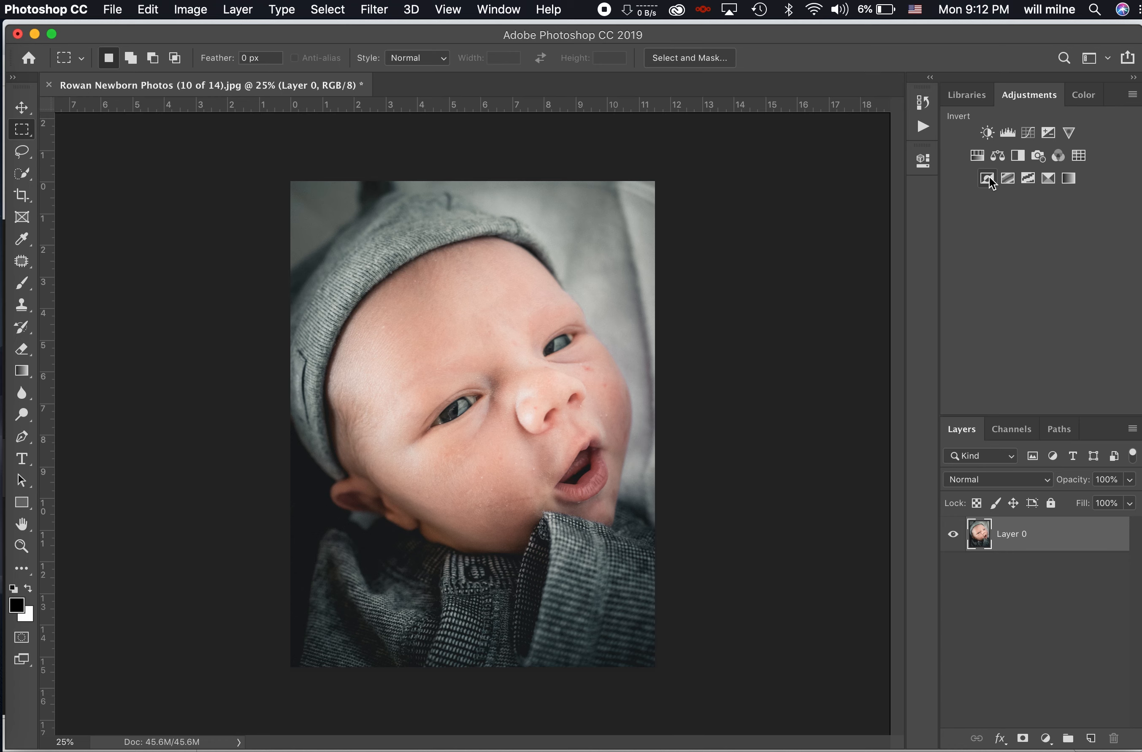
pyautogui.press('super+equal')
pyautogui.press('super+equal')
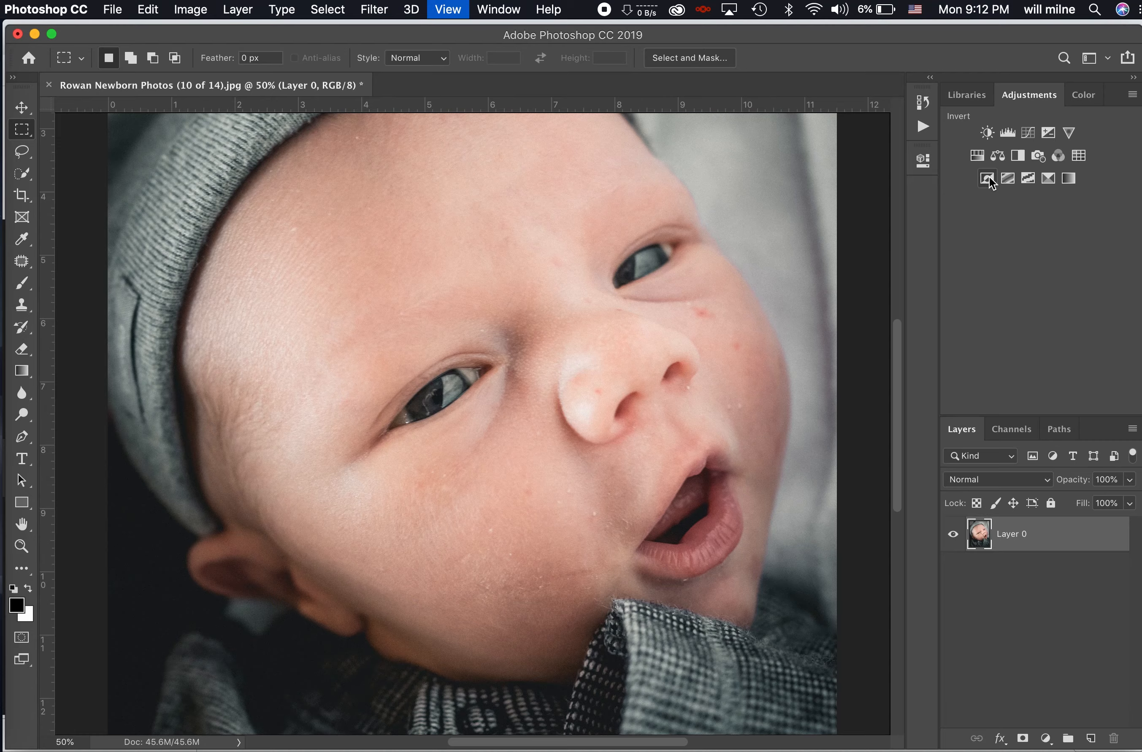
pyautogui.press('super+equal')
pyautogui.press('super+equal')
pyautogui.press('super+equal')
pyautogui.press('super+equal')
pyautogui.press('super+equal')
pyautogui.press('super+equal')
pyautogui.press('super+equal')
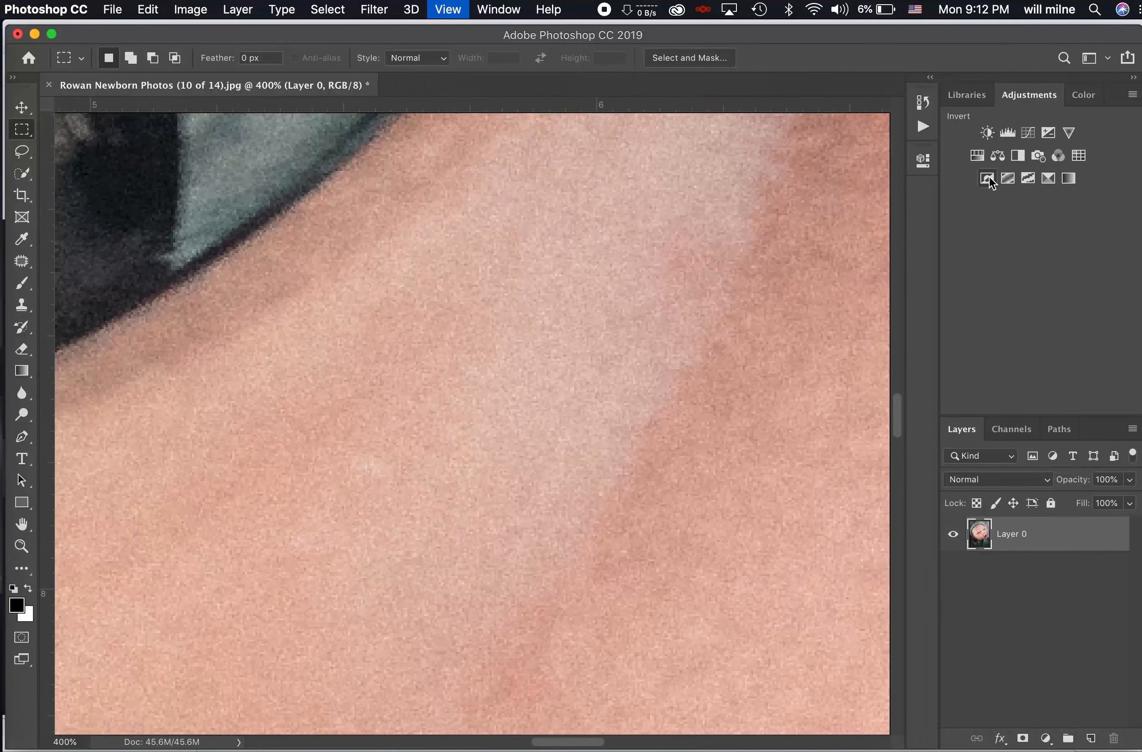
pyautogui.press('super+equal')
pyautogui.press('super+equal')
pyautogui.press('super+equal')
pyautogui.press('super+equal')
pyautogui.press('super+equal')
pyautogui.press('super+equal')
pyautogui.press('super+equal')
pyautogui.press('super+equal')
pyautogui.press('super+equal')
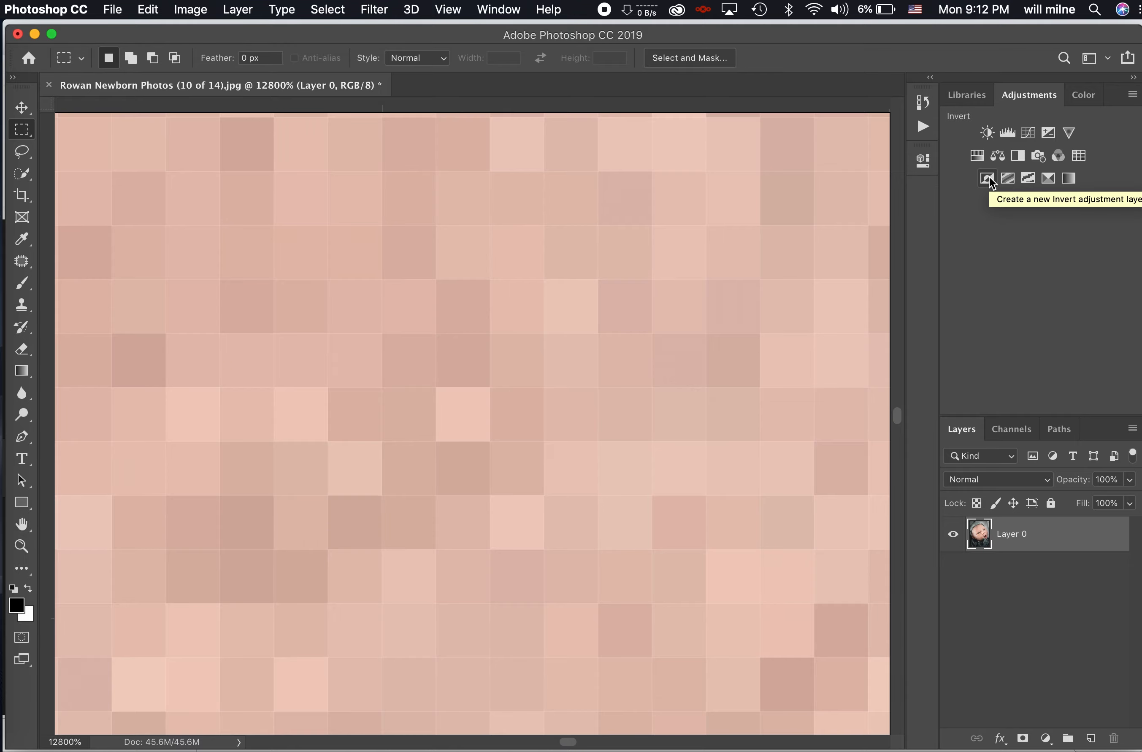
pyautogui.press('super+minus')
pyautogui.press('super+minus')
pyautogui.press('super+minus')
pyautogui.press('super+minus')
pyautogui.press('super+minus')
pyautogui.press('super+minus')
pyautogui.press('super+minus')
pyautogui.press('super+minus')
pyautogui.press('super+minus')
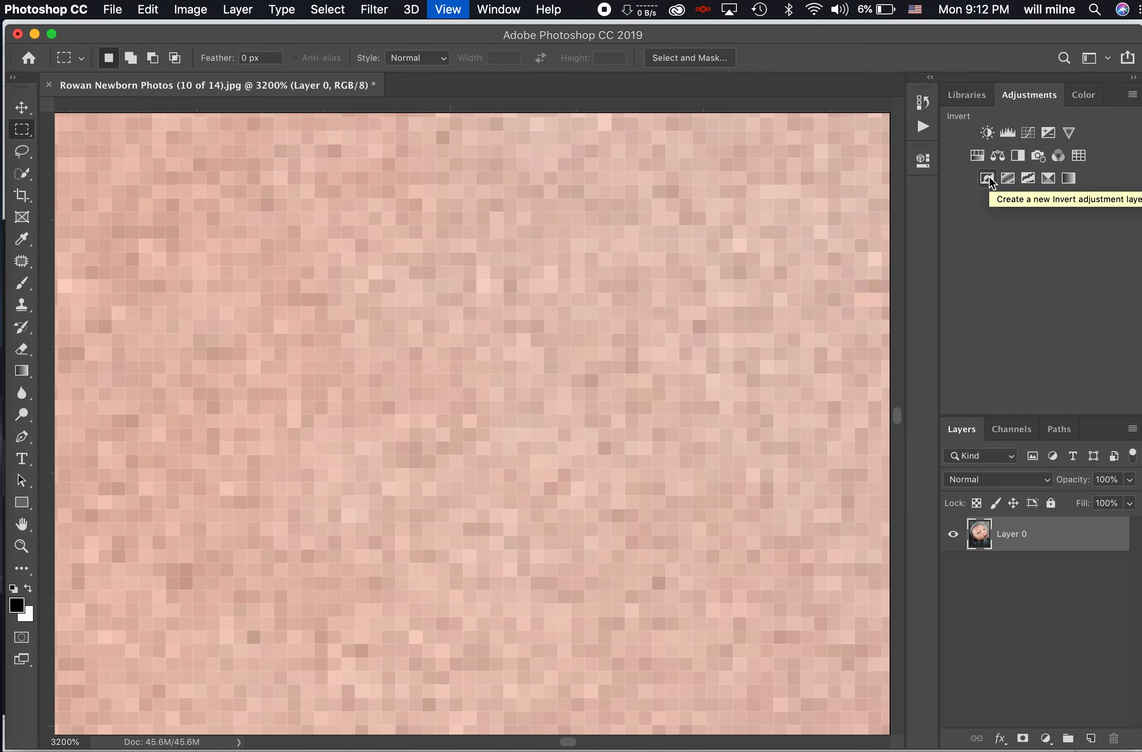
pyautogui.press('super+minus')
pyautogui.press('super+minus')
pyautogui.press('super+minus')
pyautogui.press('super+minus')
pyautogui.press('super+minus')
pyautogui.press('super+minus')
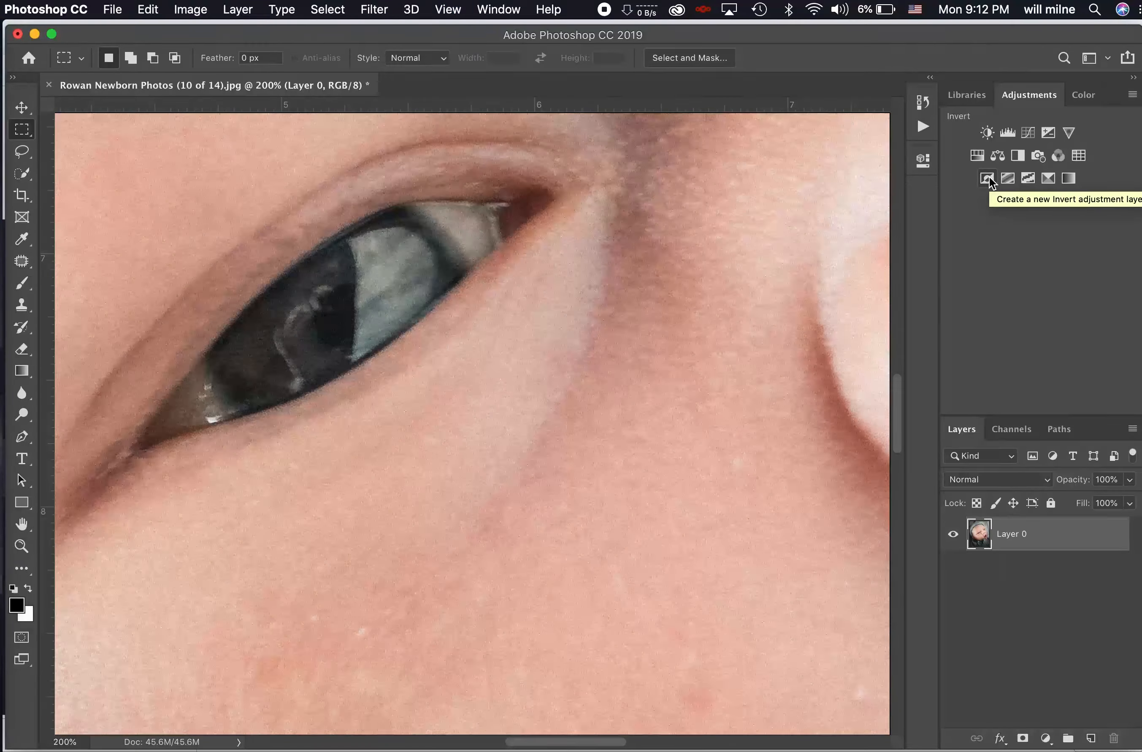
pyautogui.press('super+minus')
pyautogui.press('super+minus')
pyautogui.press('super+minus')
pyautogui.press('super+minus')
pyautogui.press('super+minus')
pyautogui.press('super+minus')
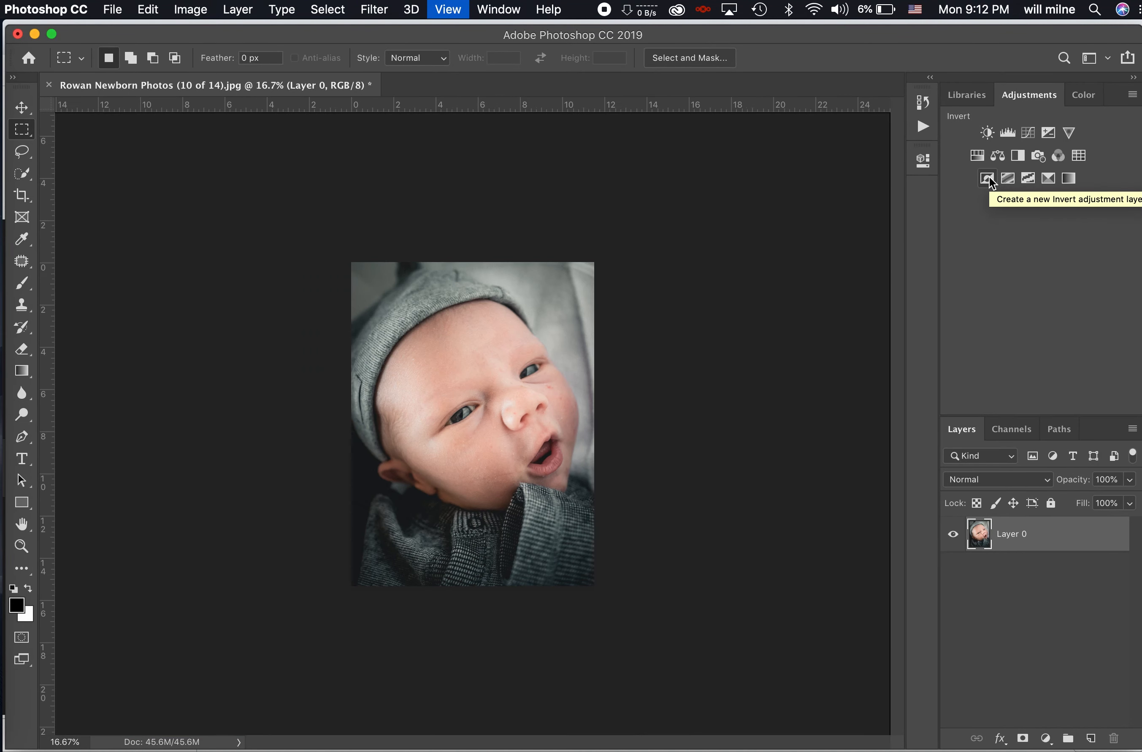
pyautogui.press('super+plus')
pyautogui.press('super+plus')
pyautogui.press('super+plus')
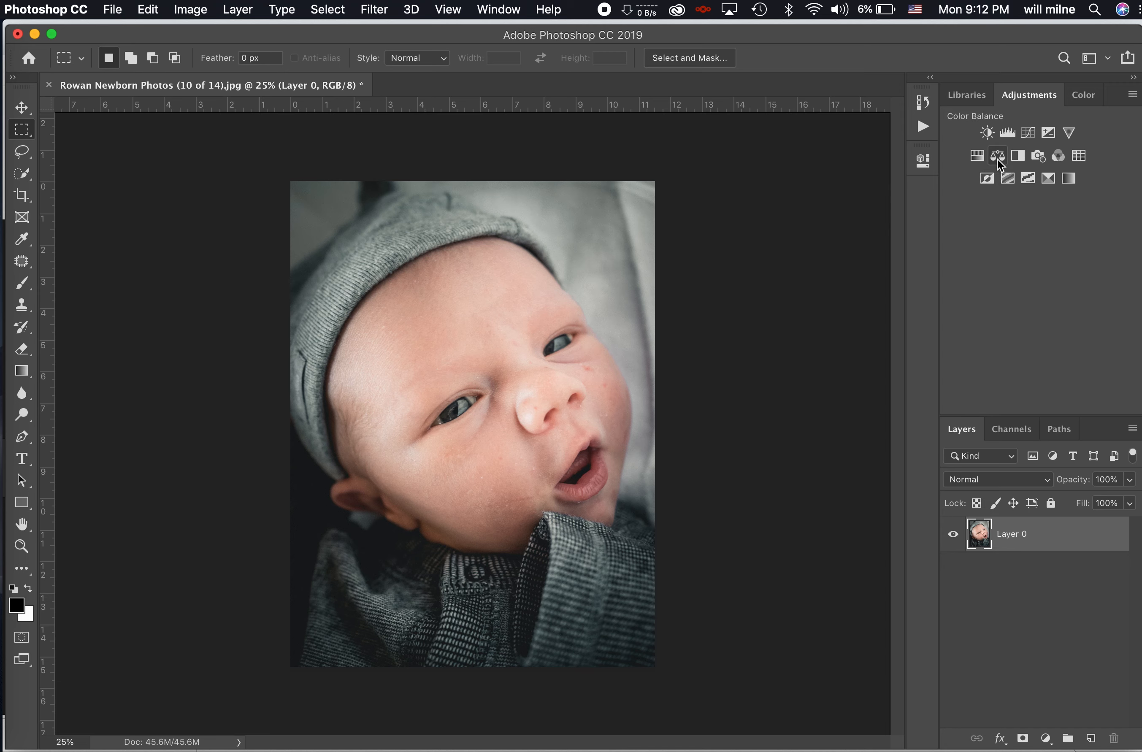
# - Add a Black & White adjustment layer with Cyans 132 and Blues 54, then collapse Properties
pyautogui.click(1020, 152)
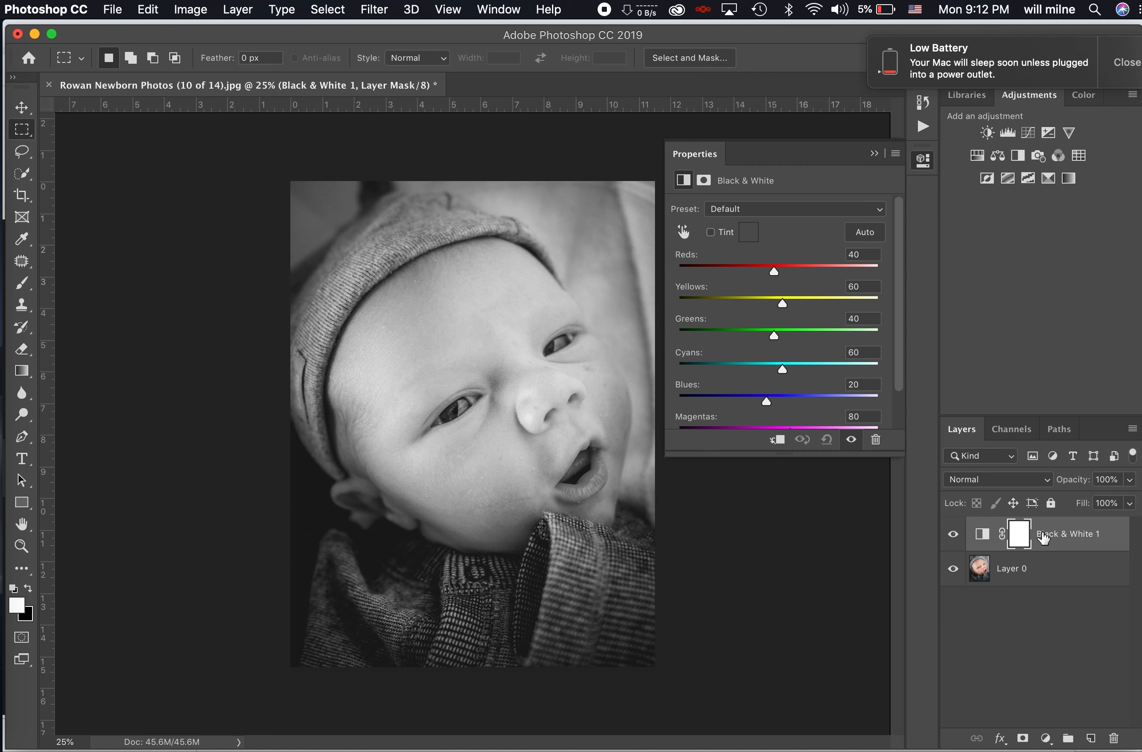
pyautogui.click(1117, 62)
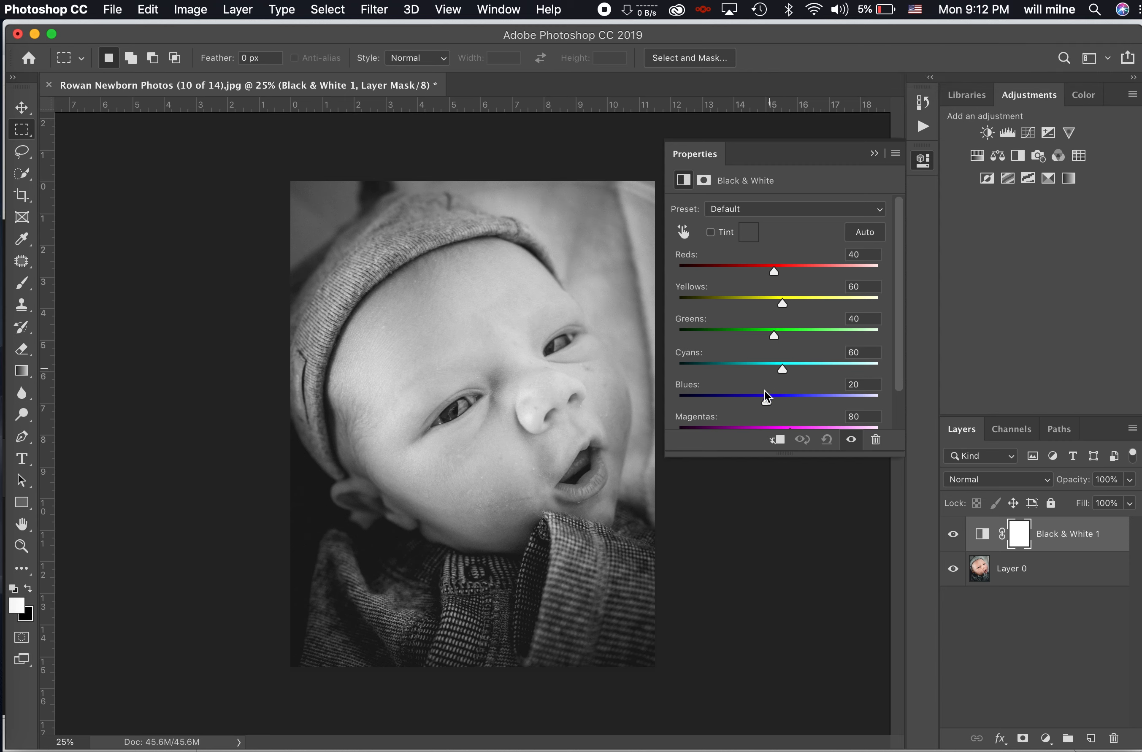
pyautogui.moveTo(768, 401); pyautogui.dragTo(812, 370)
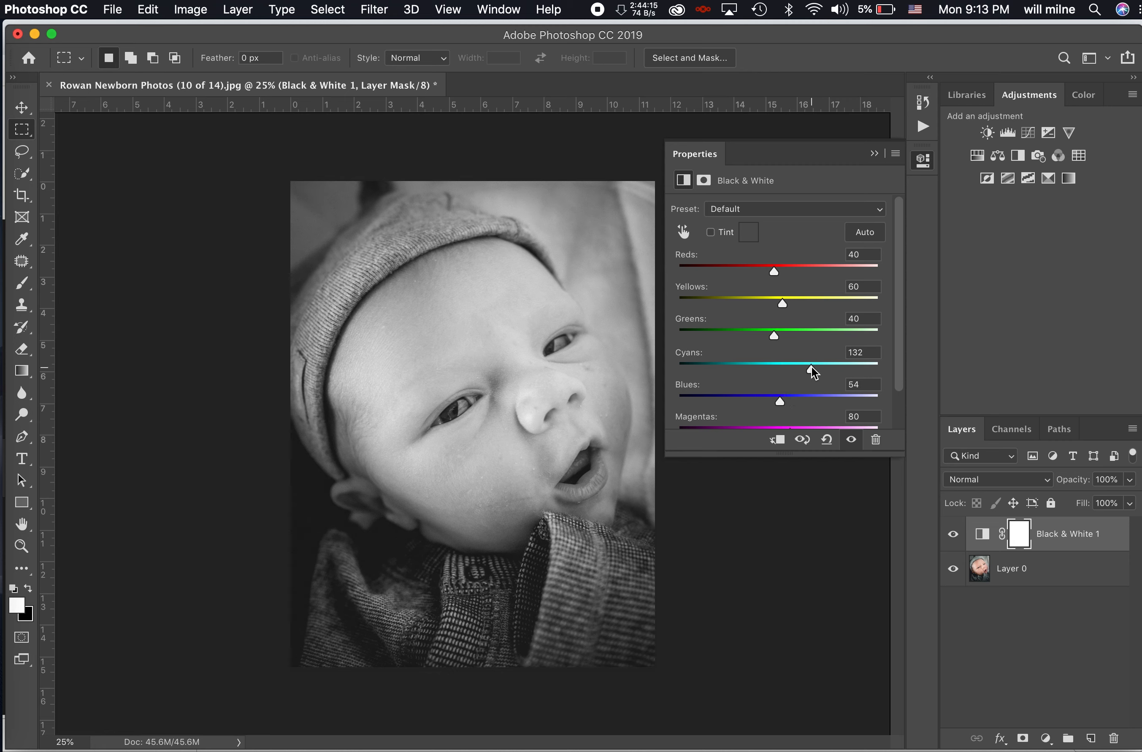
pyautogui.click(873, 155)
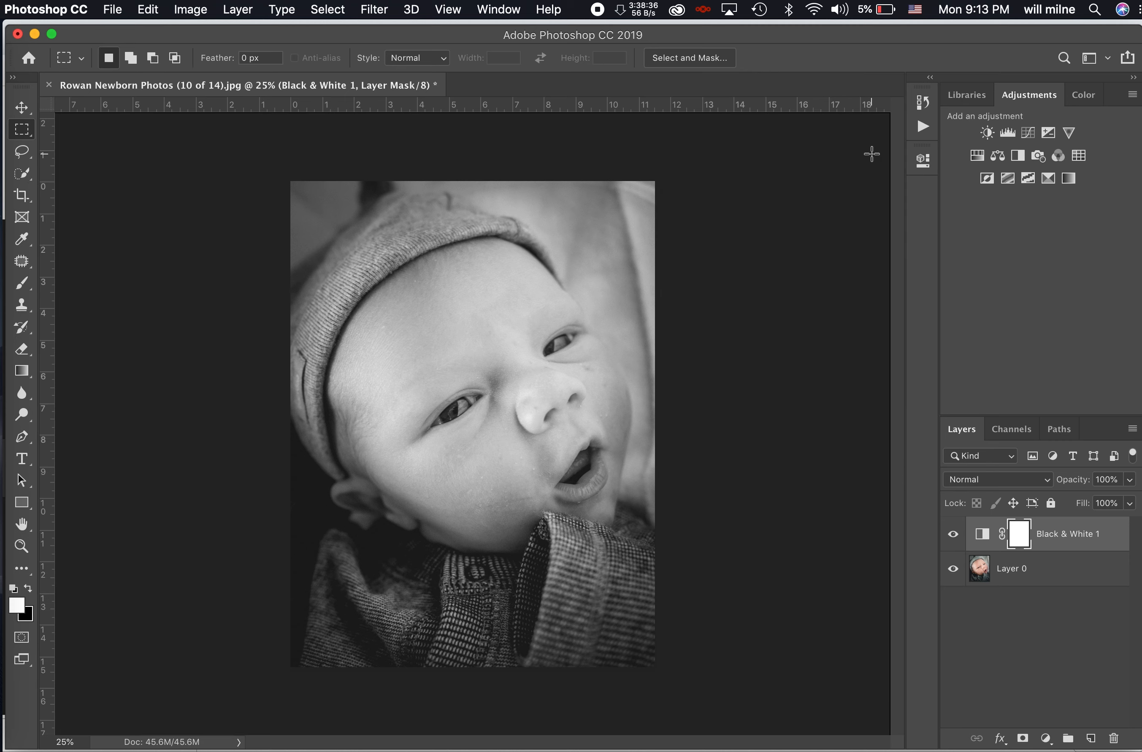
pyautogui.click(27, 463)
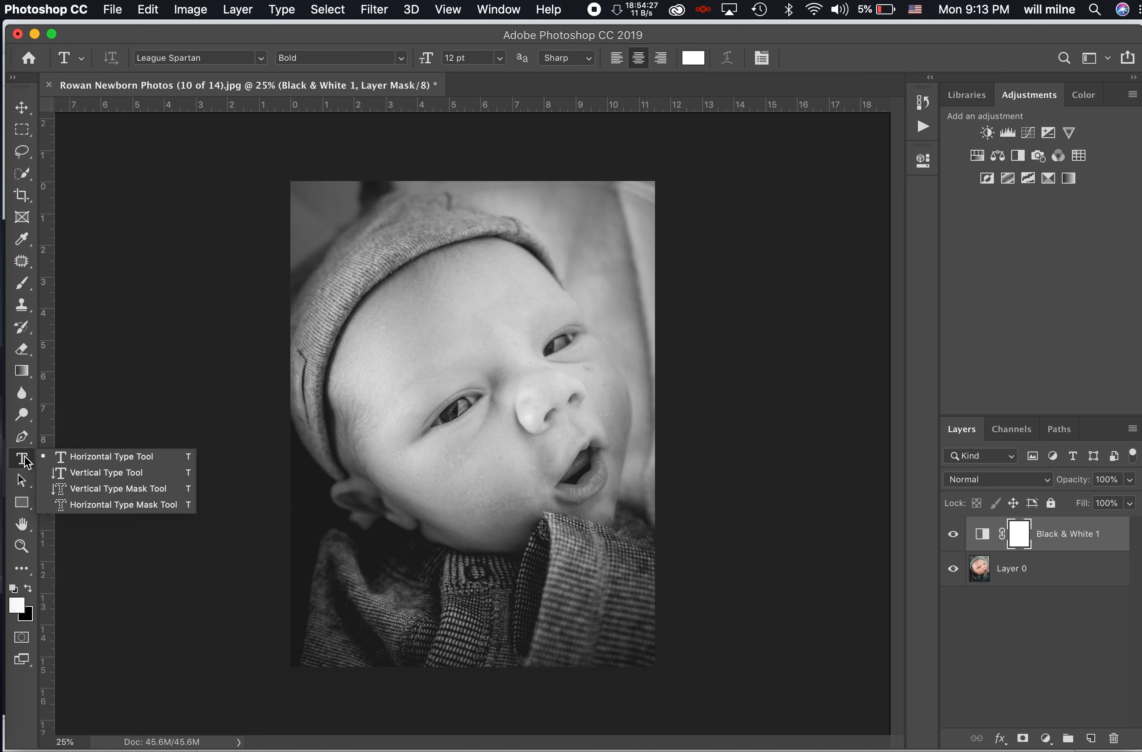
# - With the Horizontal Type Tool, create a placeholder text layer on the baby's hat
pyautogui.click(71, 458)
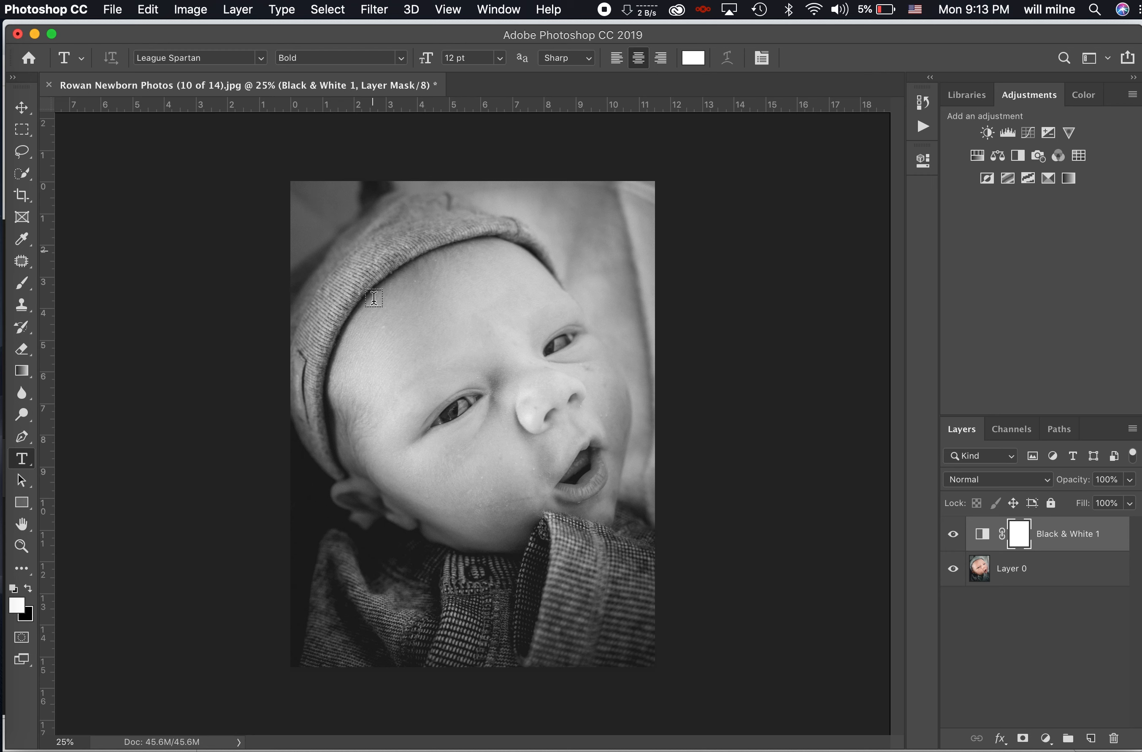
pyautogui.click(380, 243)
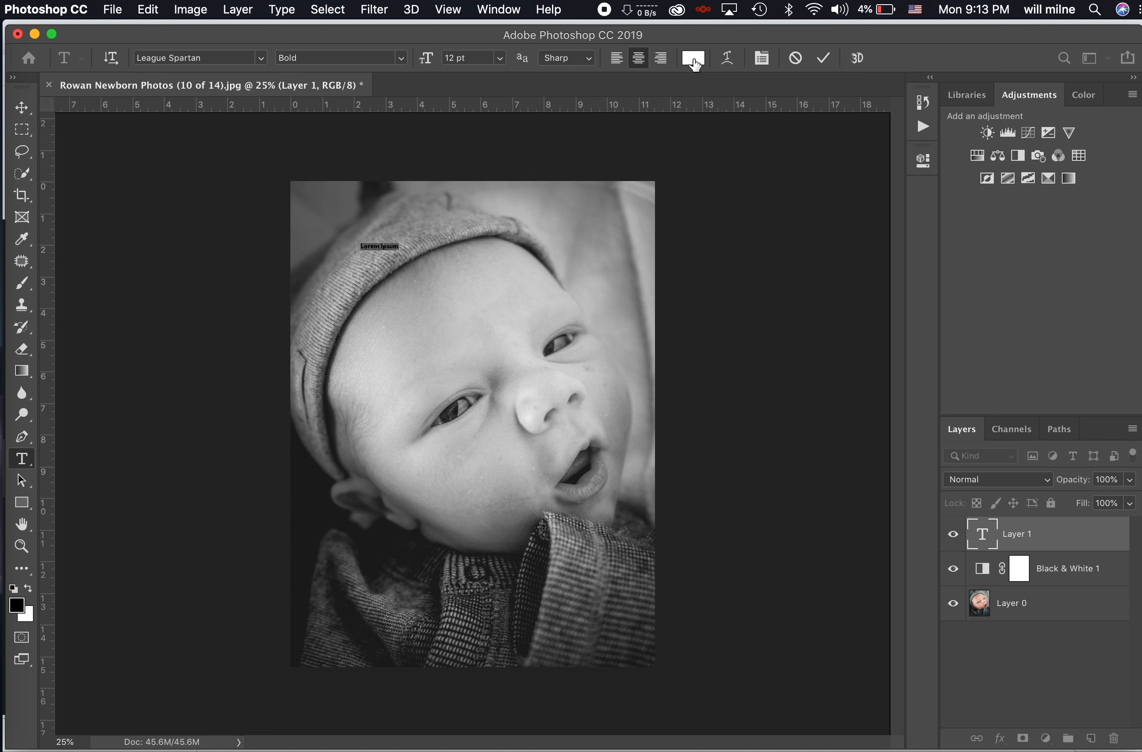
# - Replace the placeholder with ROWAN, size it to 72 pt, and commit the text
pyautogui.write('ROWAN')
pyautogui.press('super+a')
pyautogui.click(499, 57)
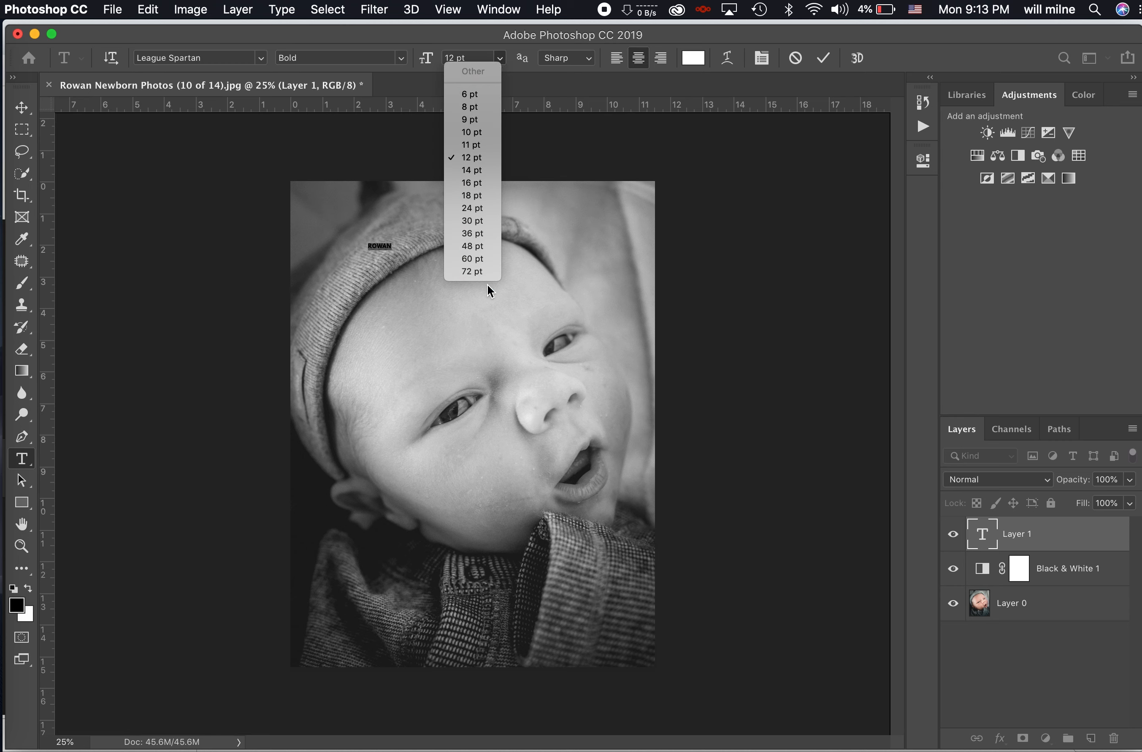
pyautogui.click(480, 270)
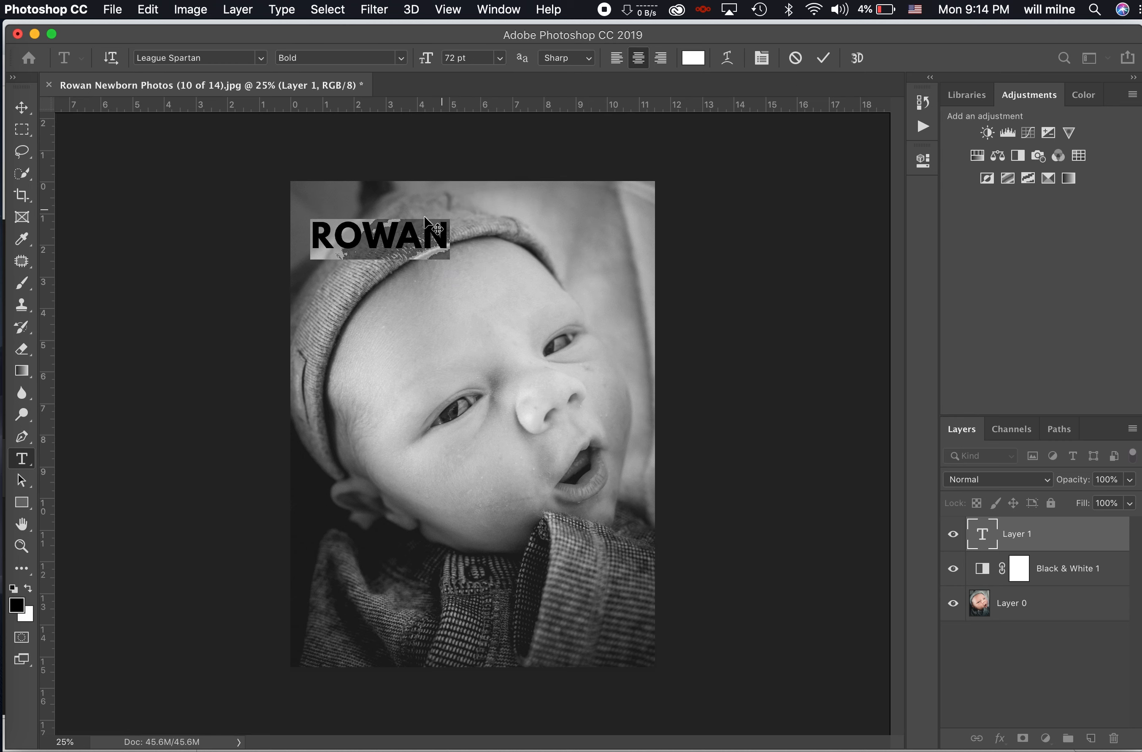
pyautogui.click(825, 59)
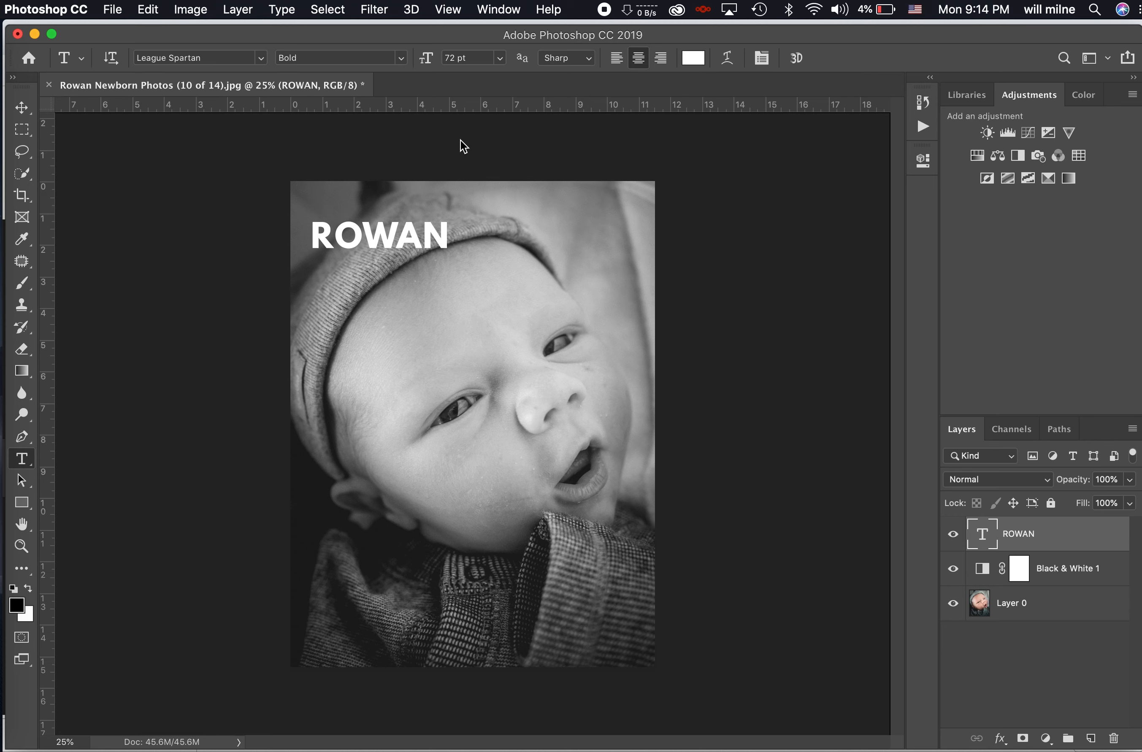
pyautogui.click(21, 107)
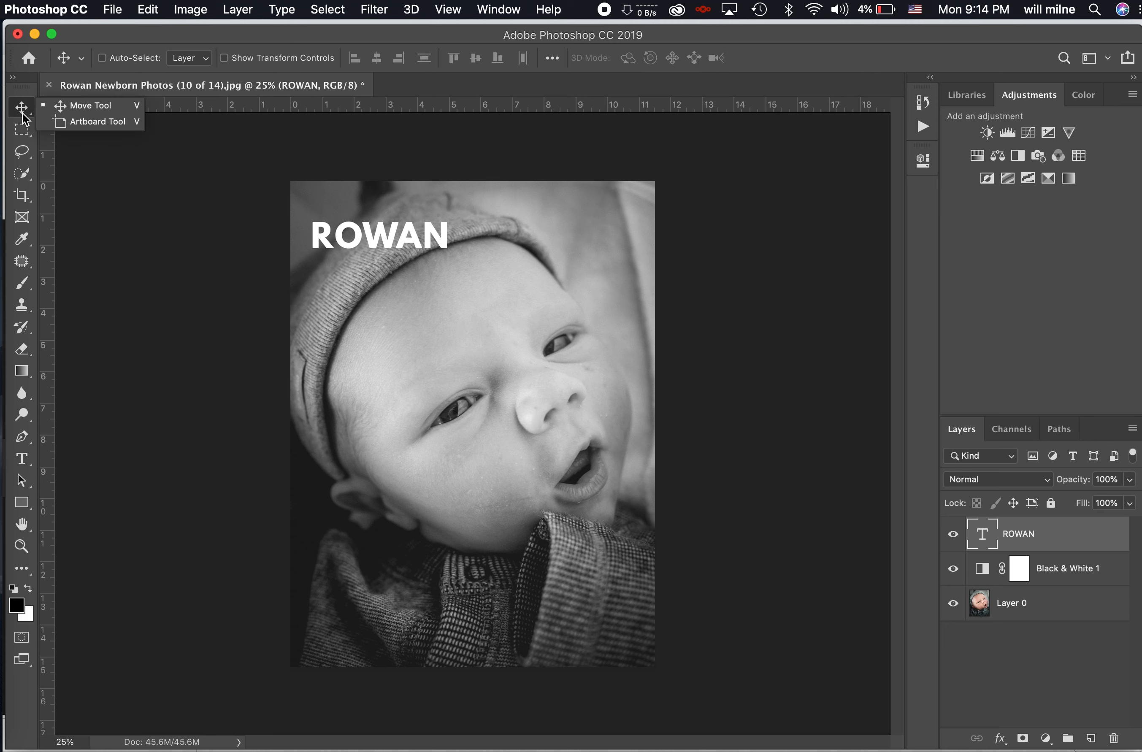
# - Drag the ROWAN text with the Move tool down to the photo's bottom centre
pyautogui.click(388, 240)
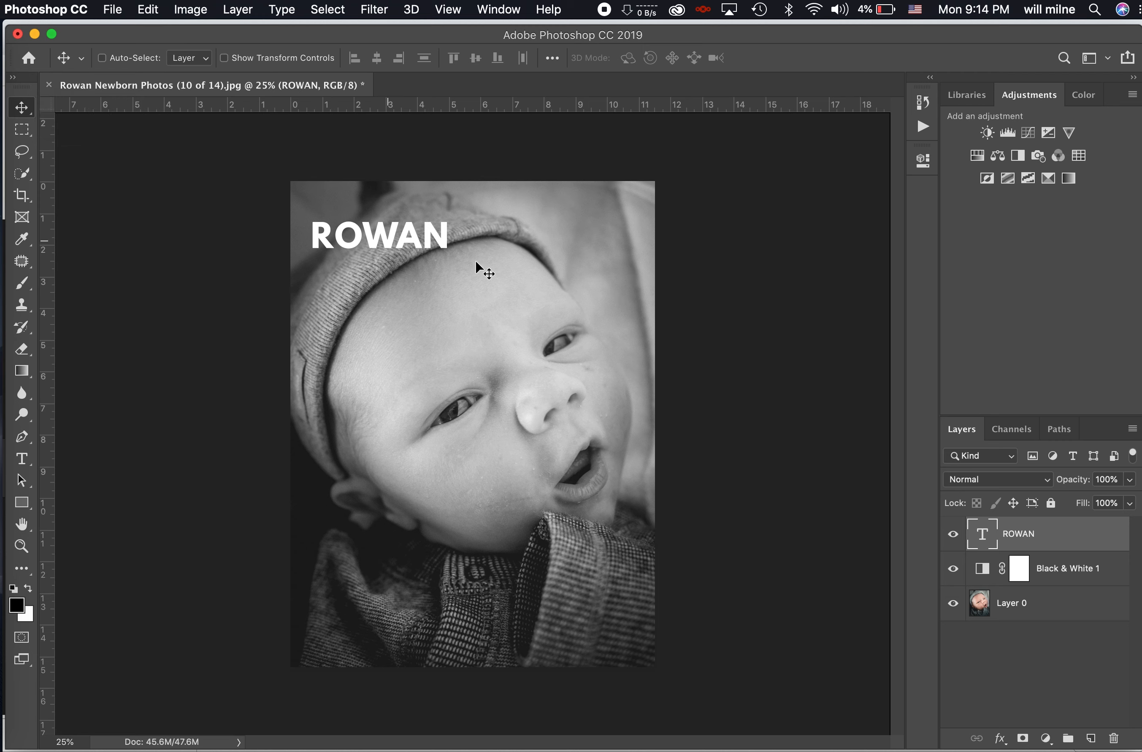
pyautogui.moveTo(413, 236); pyautogui.dragTo(503, 261)
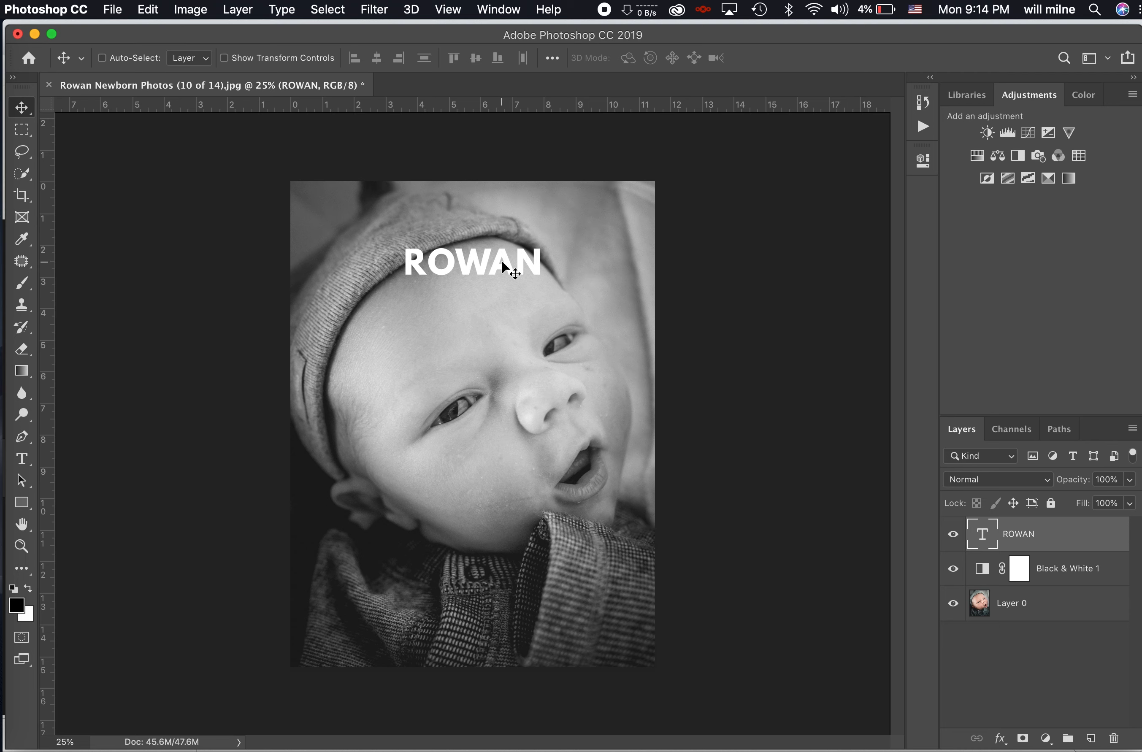
pyautogui.moveTo(503, 261); pyautogui.dragTo(484, 693)
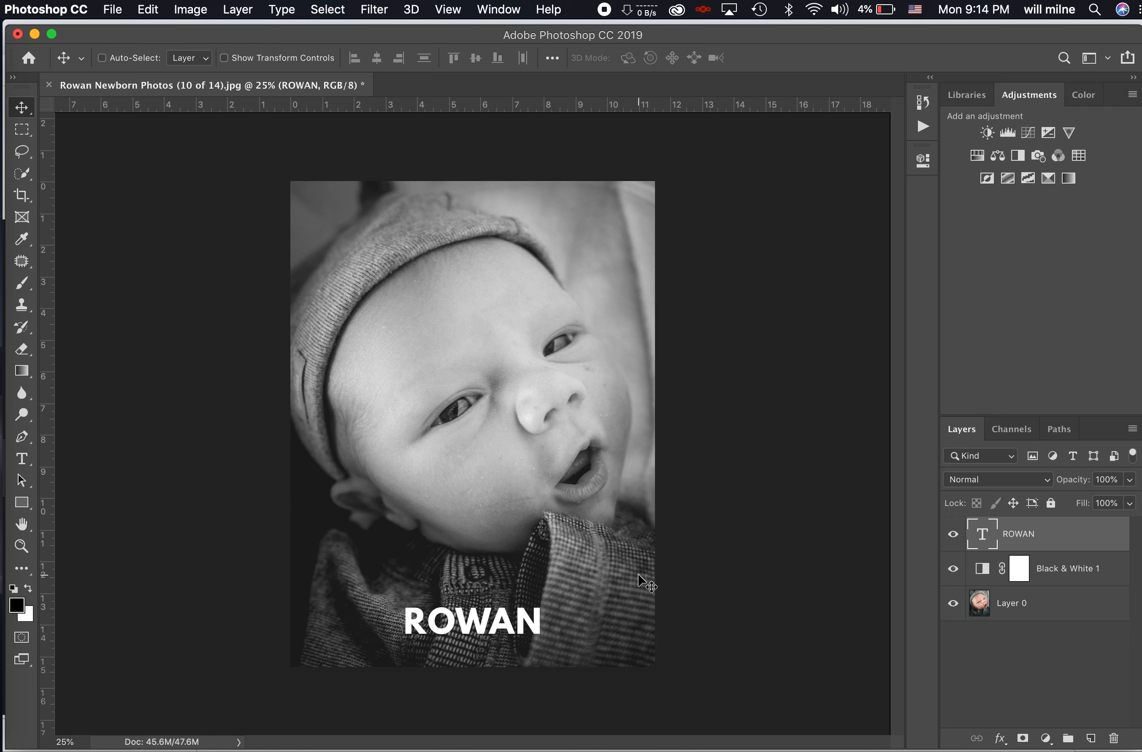
pyautogui.click(119, 13)
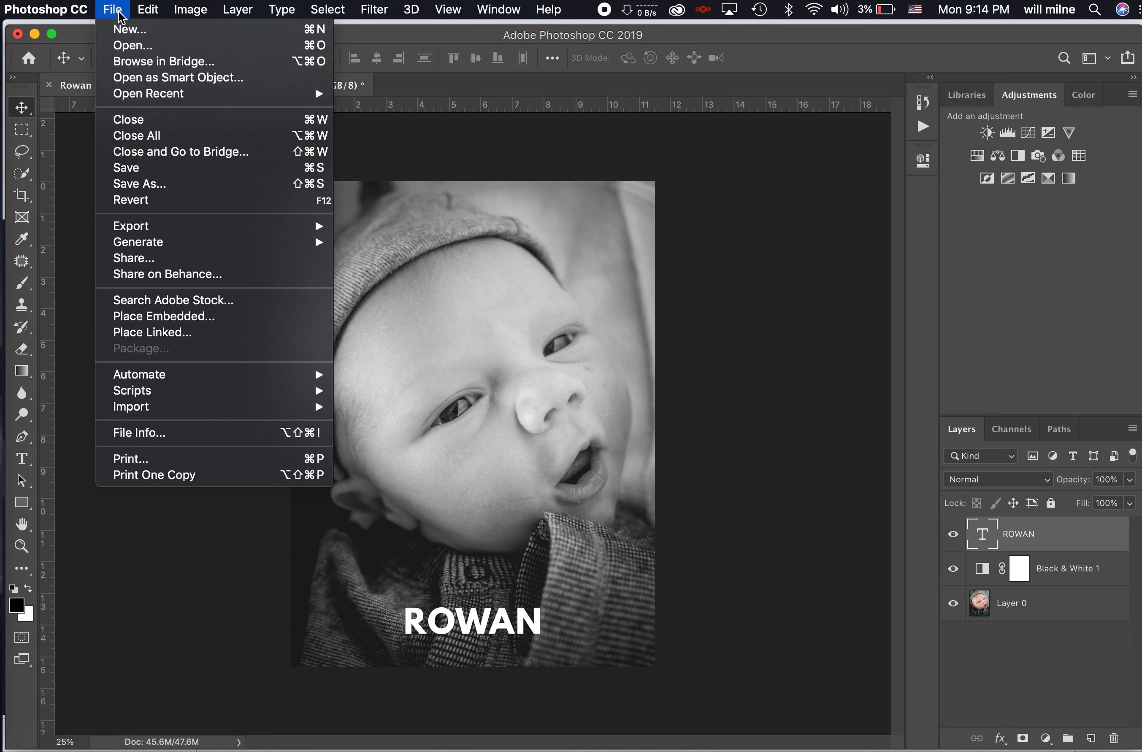
# - In Save As, name the file BLACK AND WHITE ROWAN and choose JPEG format
pyautogui.click(171, 184)
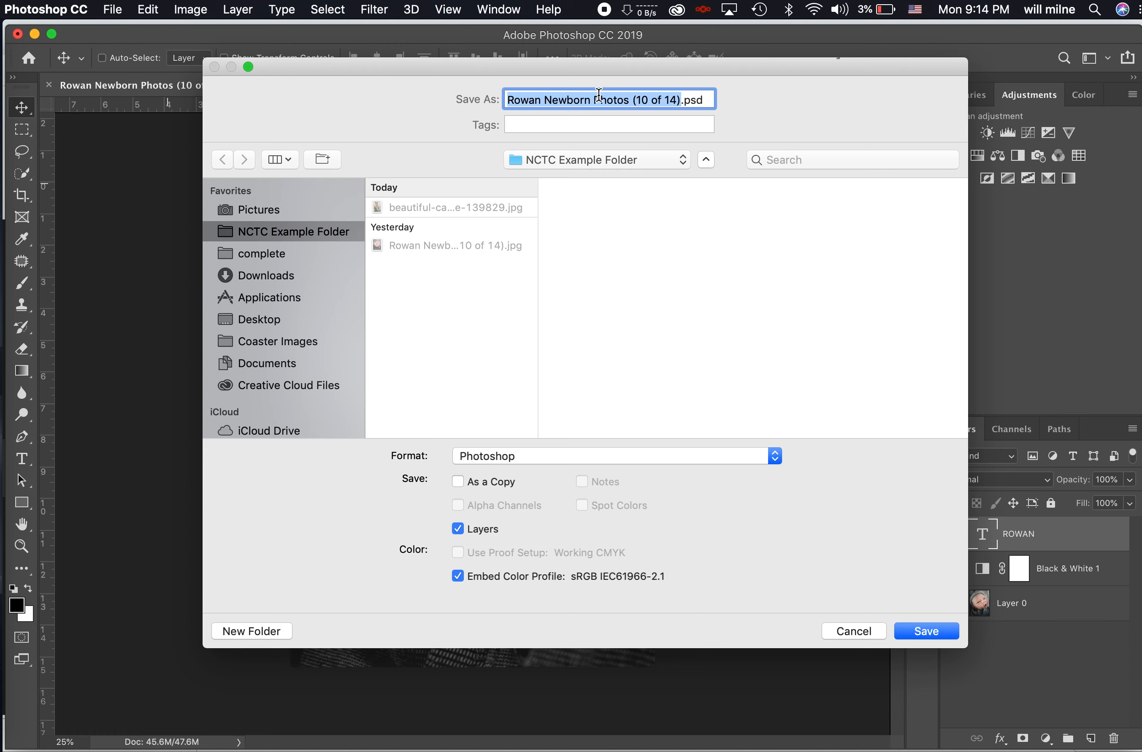
pyautogui.write('BLACK AND')
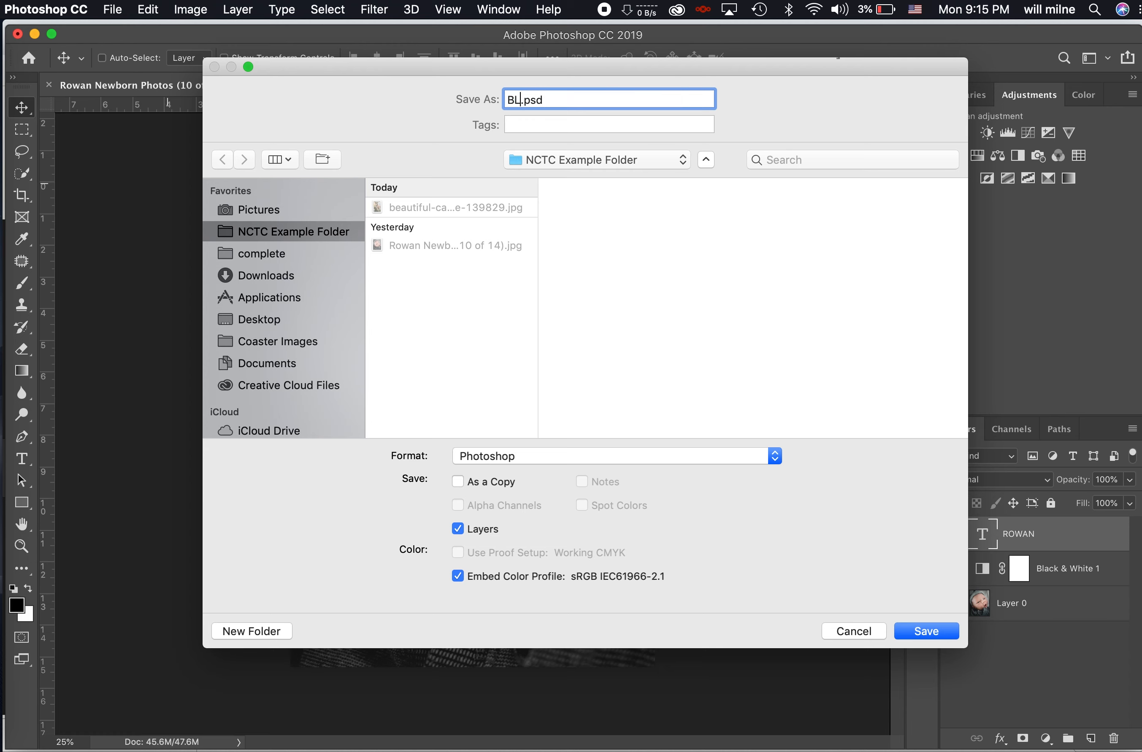
pyautogui.press('BackSpace')
pyautogui.press('BackSpace')
pyautogui.press('BackSpace')
pyautogui.write('AND WHITE ROWAN')
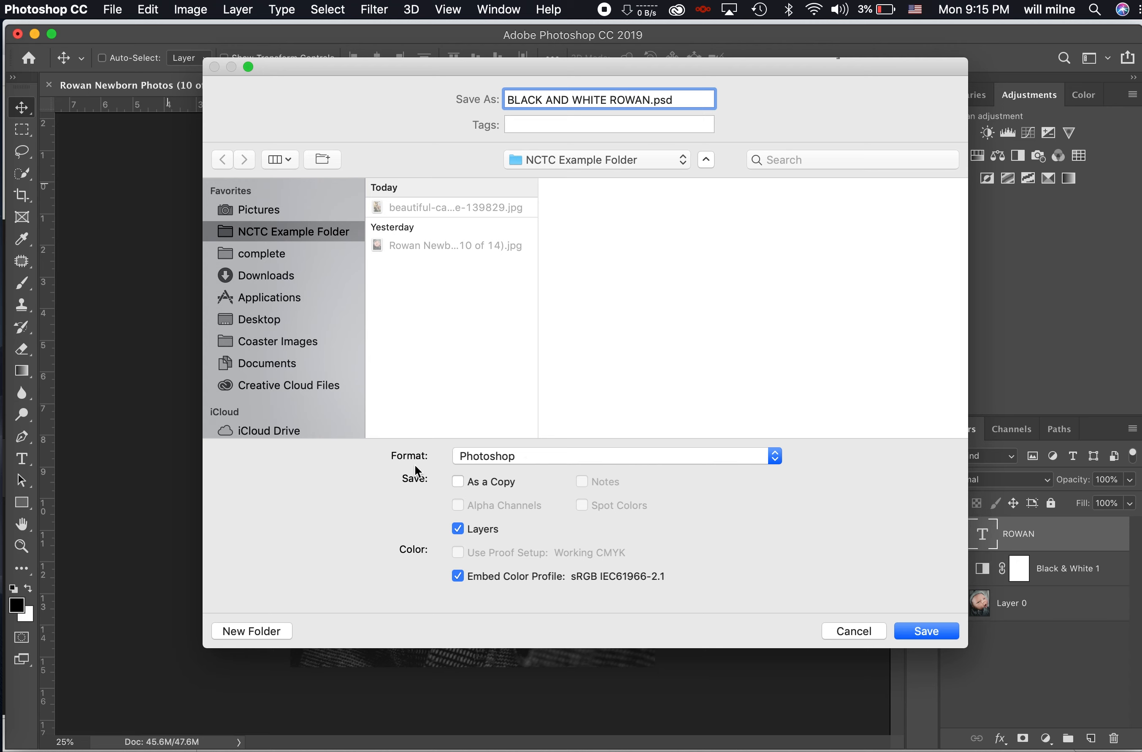
pyautogui.click(491, 457)
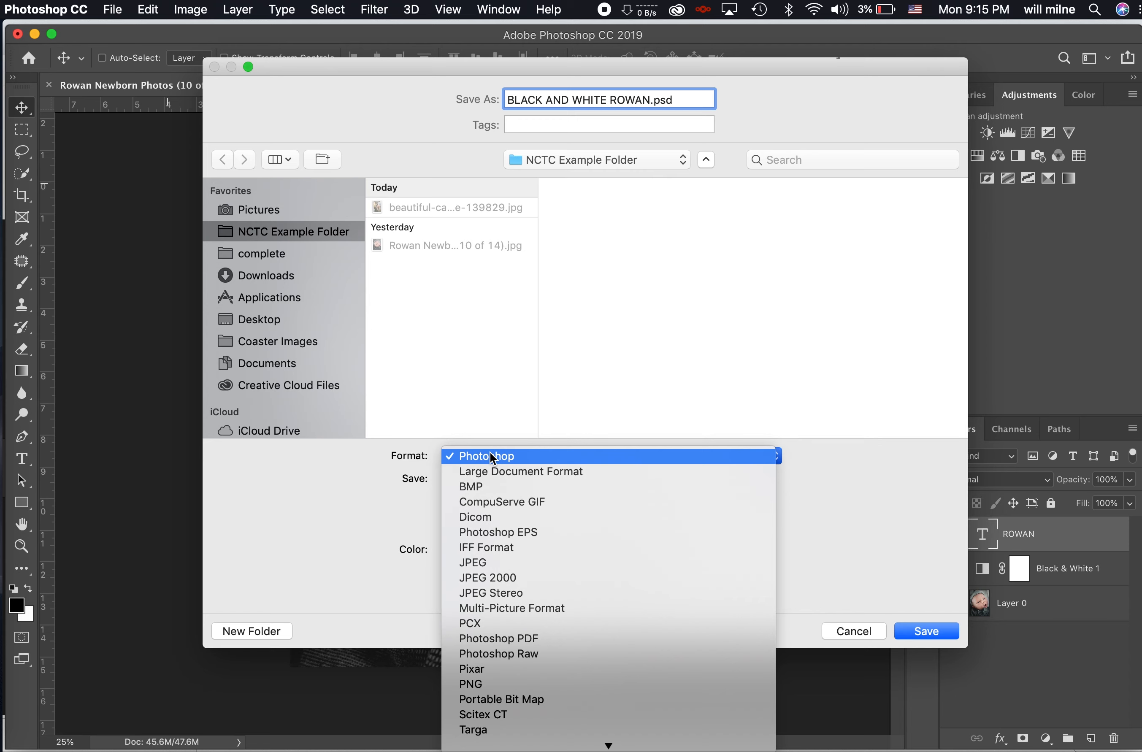
pyautogui.click(512, 562)
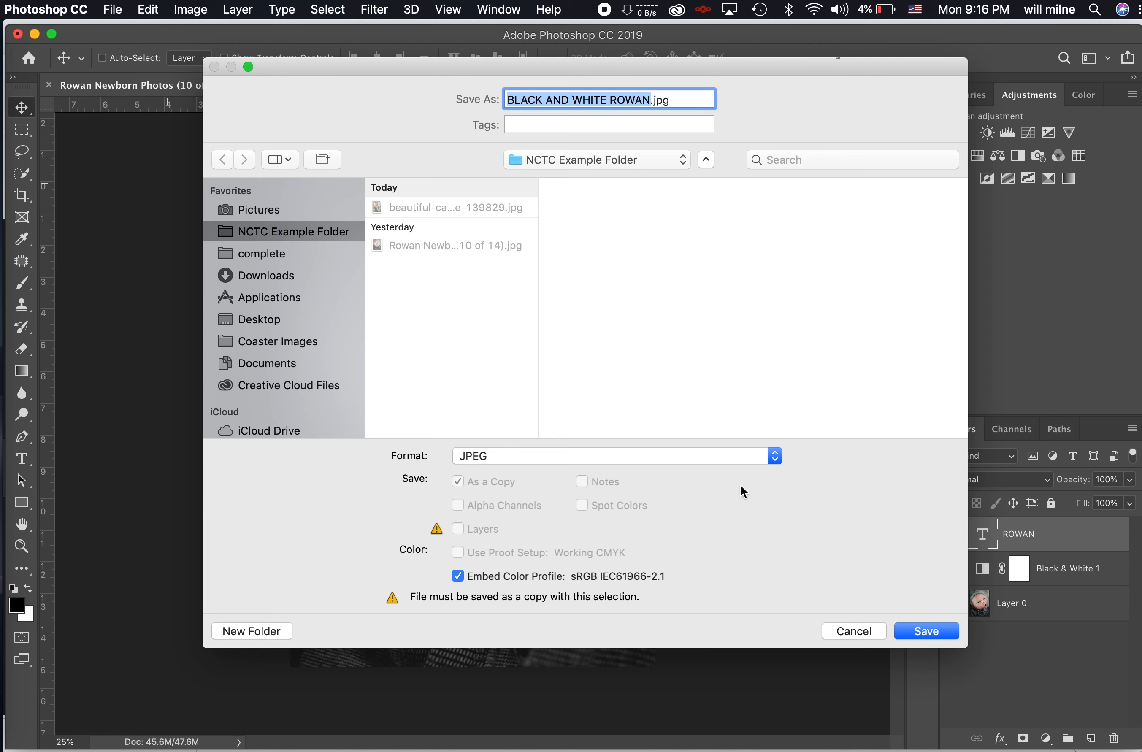
# - Save the JPEG with Preview enabled and Quality set to 12 (Maximum)
pyautogui.click(922, 635)
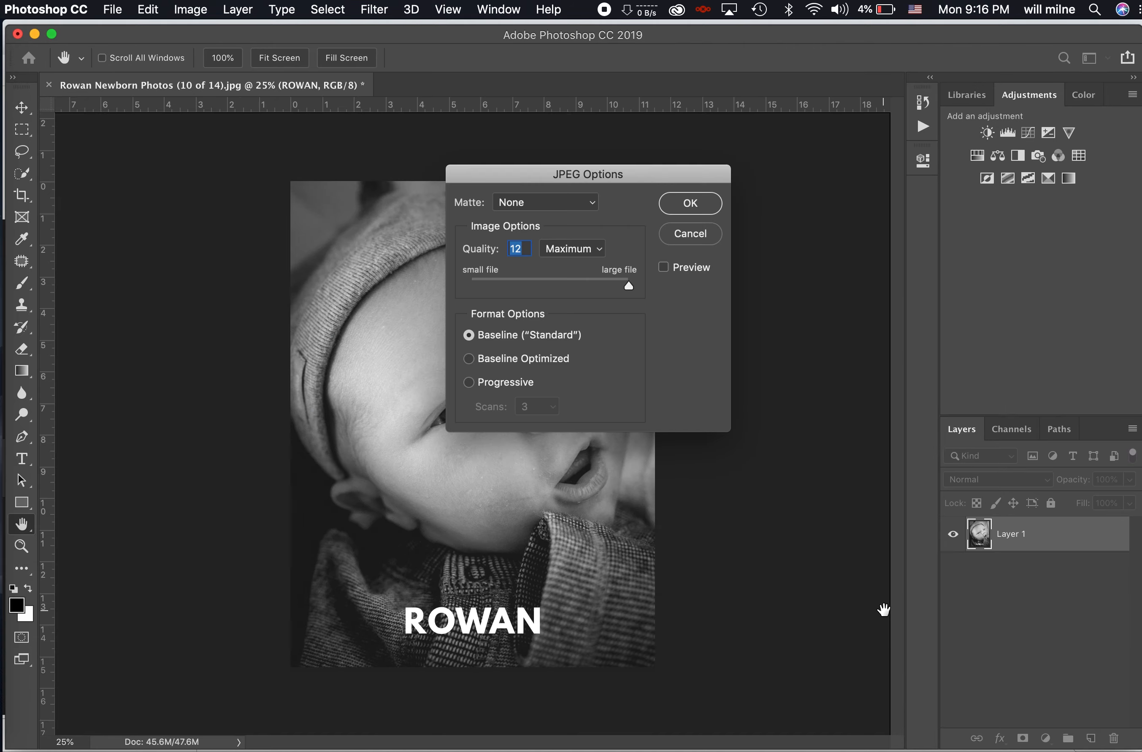
pyautogui.moveTo(636, 178); pyautogui.dragTo(531, 243)
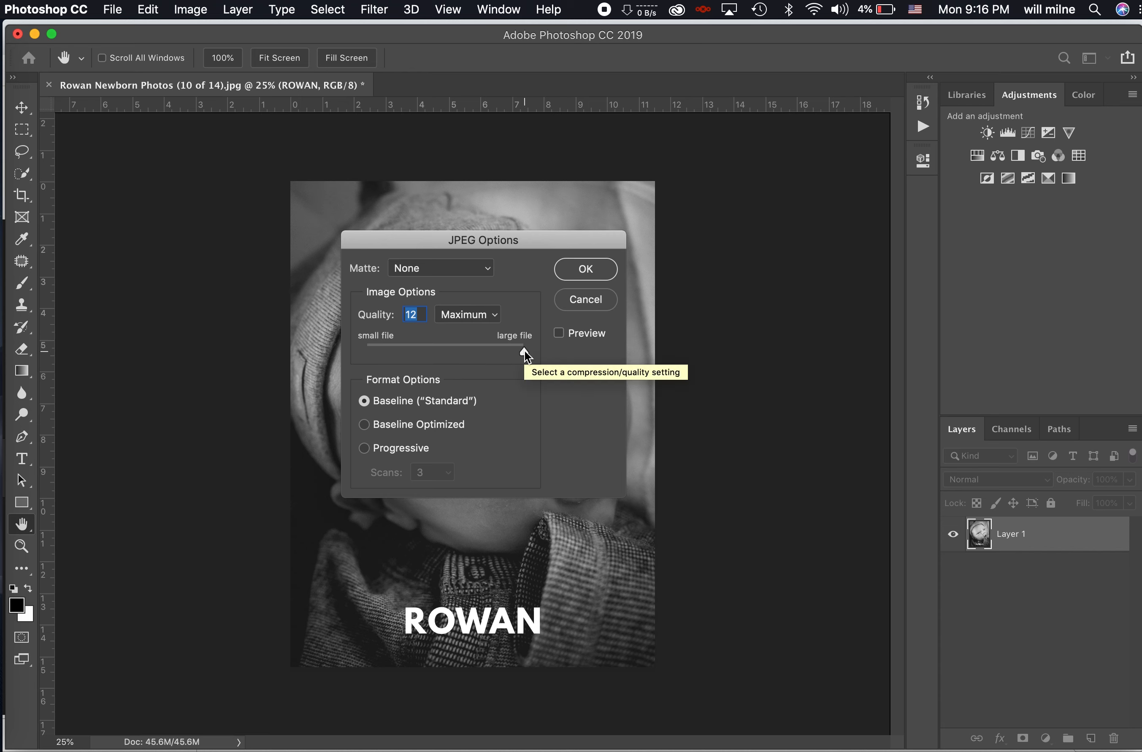
pyautogui.click(561, 336)
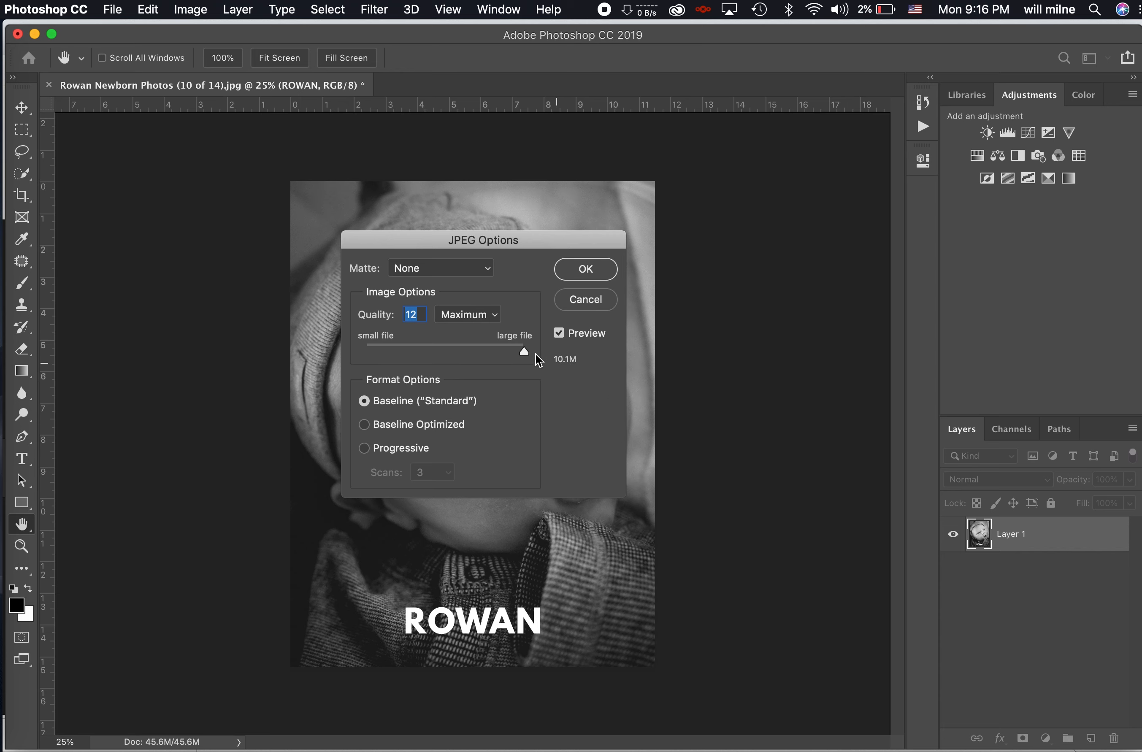
pyautogui.moveTo(525, 352); pyautogui.dragTo(491, 348)
pyautogui.moveTo(494, 353); pyautogui.dragTo(536, 353)
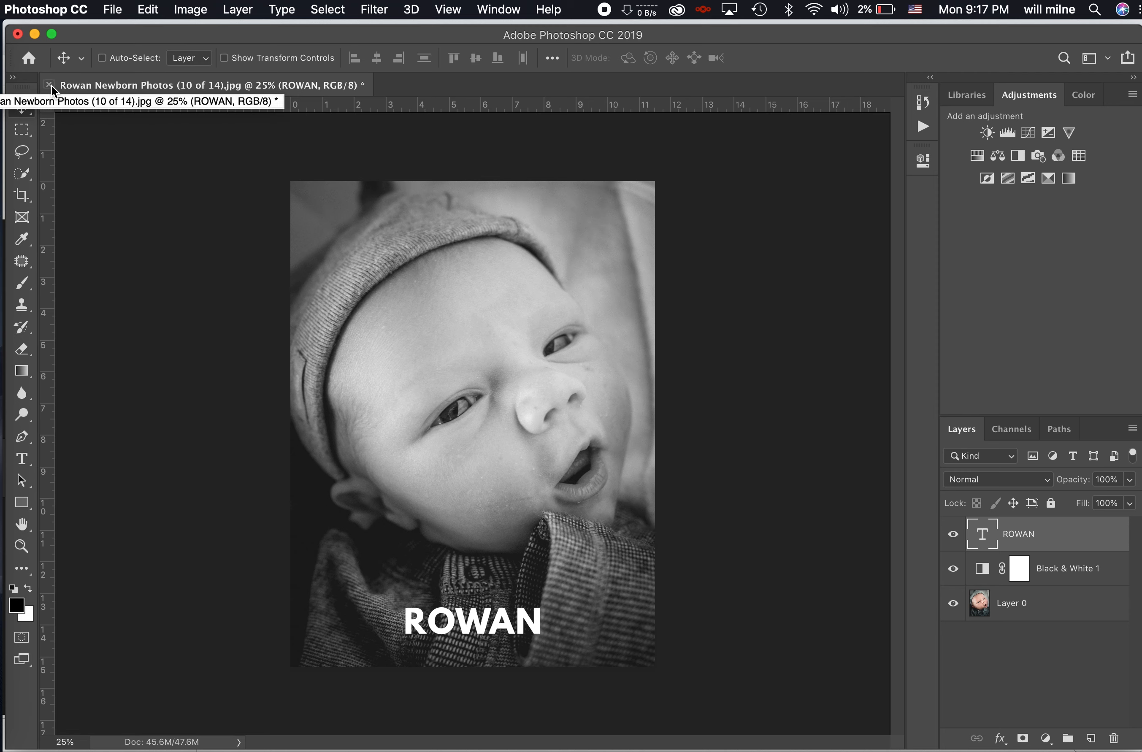
# - Close the document with File > Close, choosing Don't Save
pyautogui.click(118, 8)
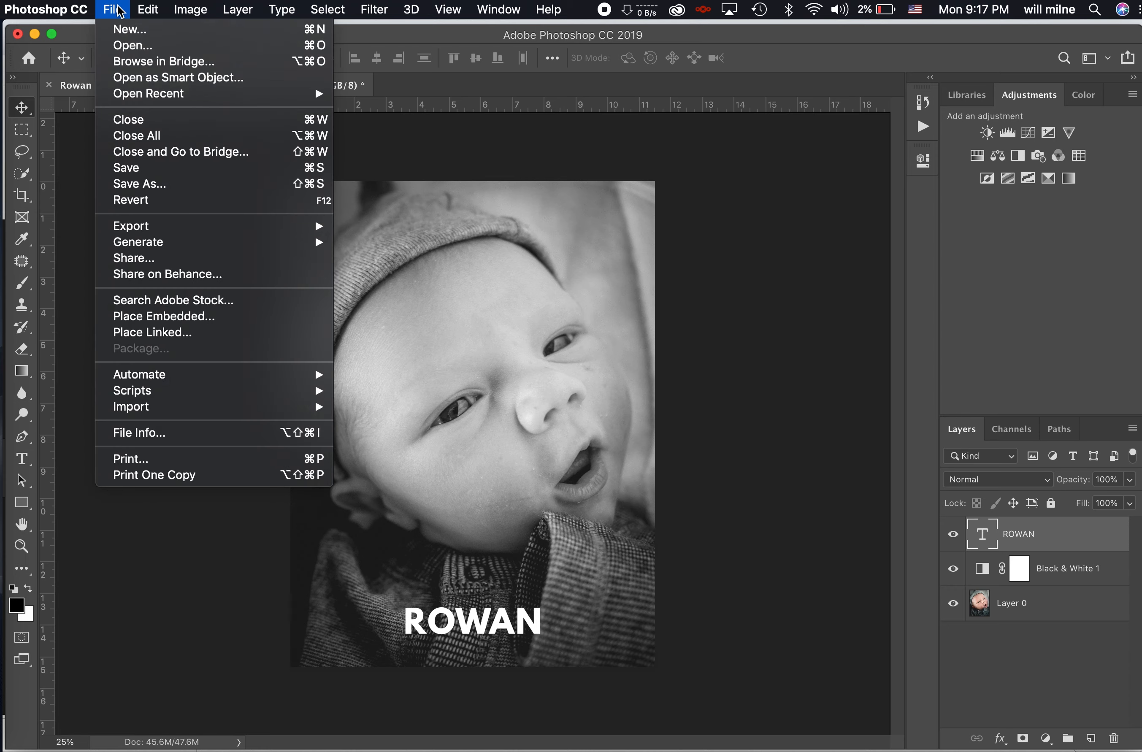
pyautogui.click(133, 121)
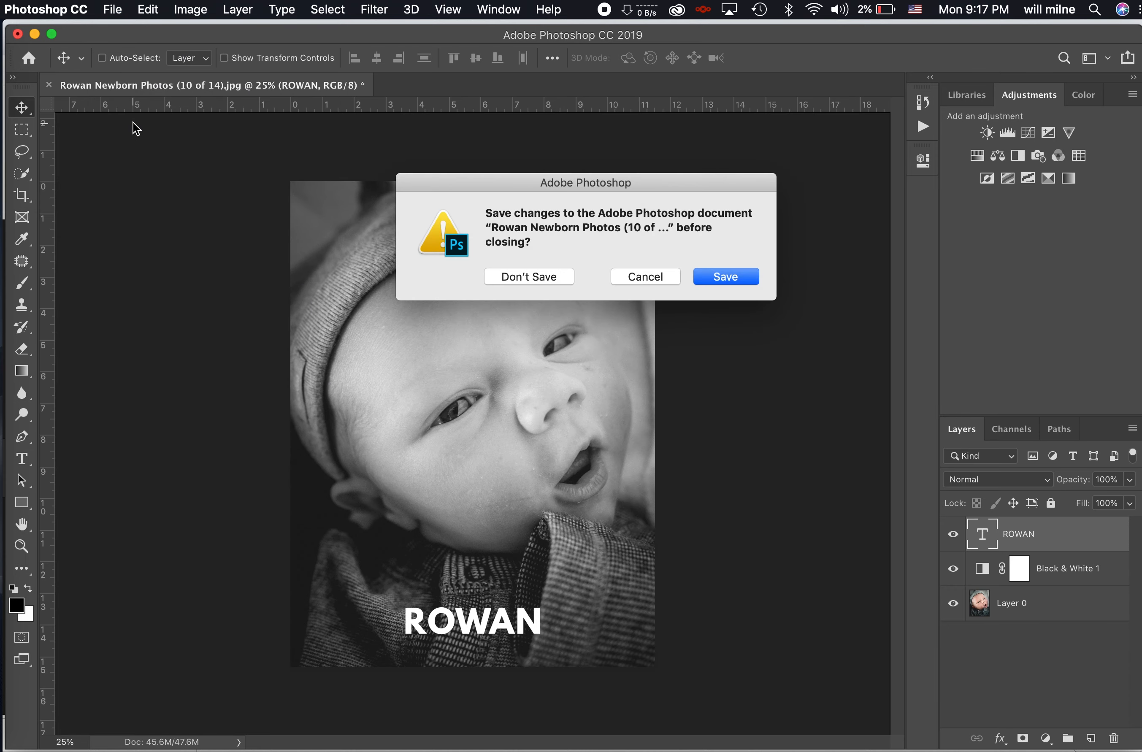
pyautogui.click(502, 275)
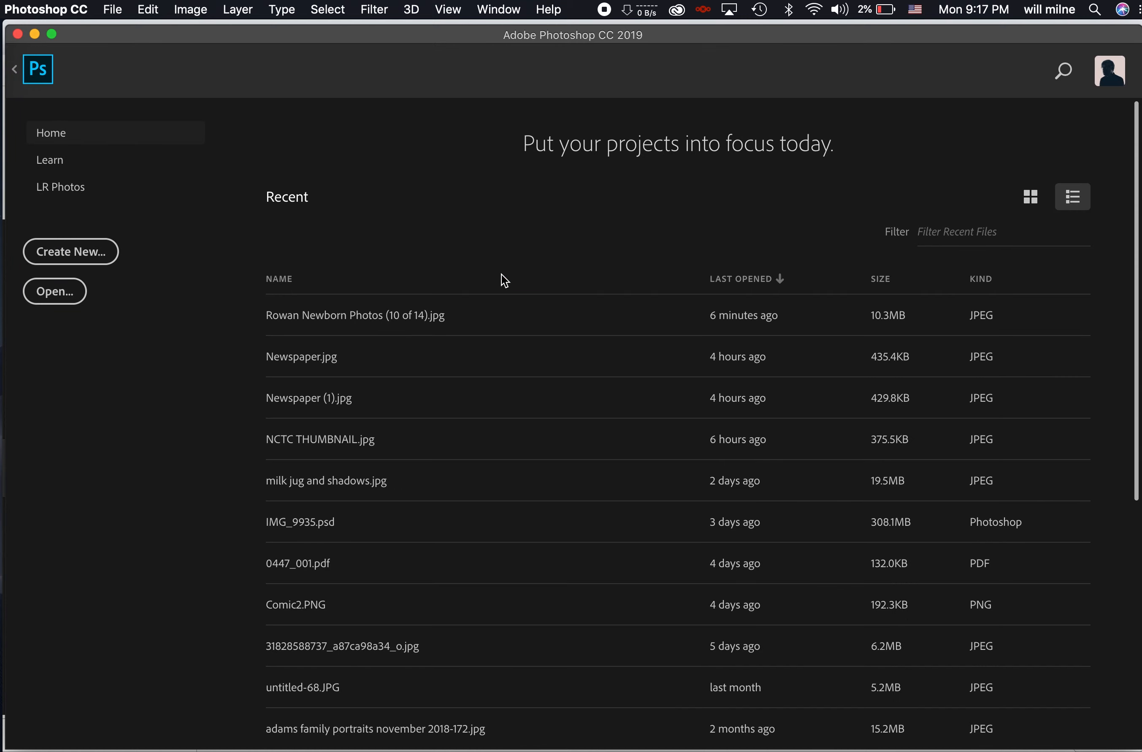